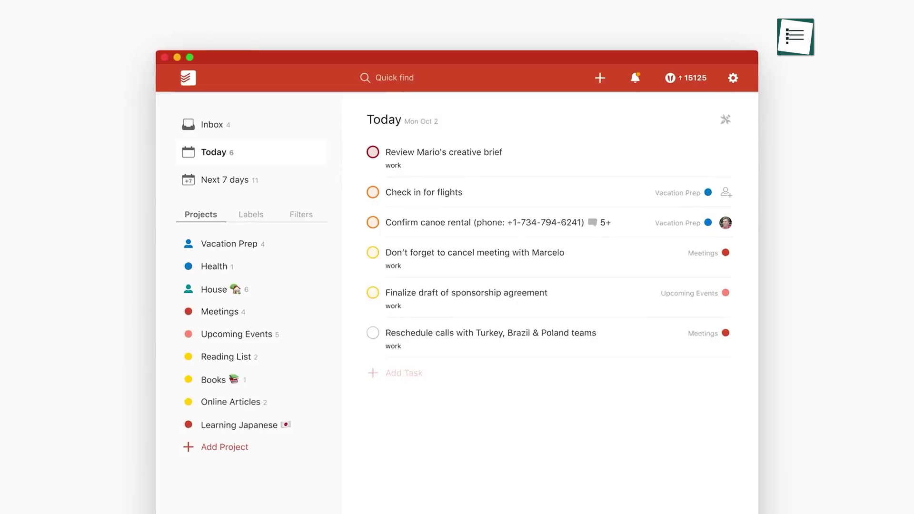
Step: Draft 'Water the plants' every Monday in #House at p3, and list possible assignees
{"action": "left_click", "coordinate": [642, 114]}
{"action": "type", "text": "Water the plants"}
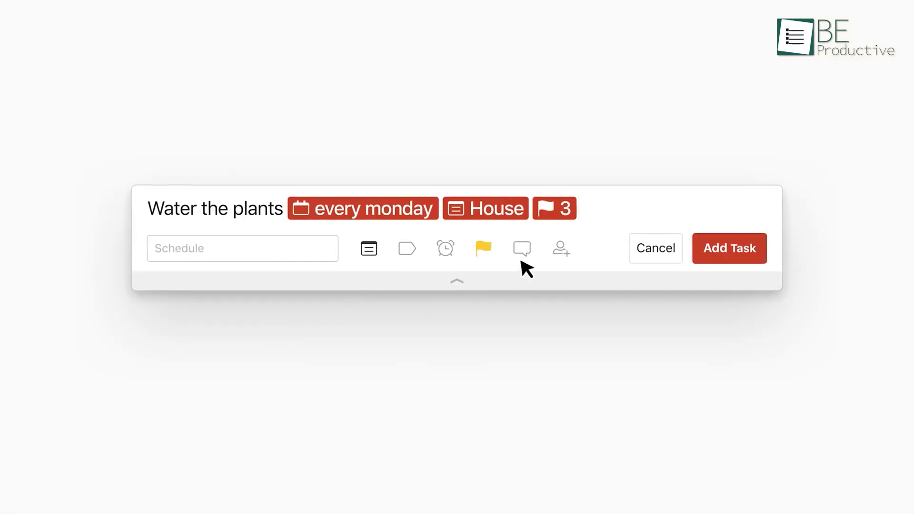
{"action": "left_click", "coordinate": [561, 248]}
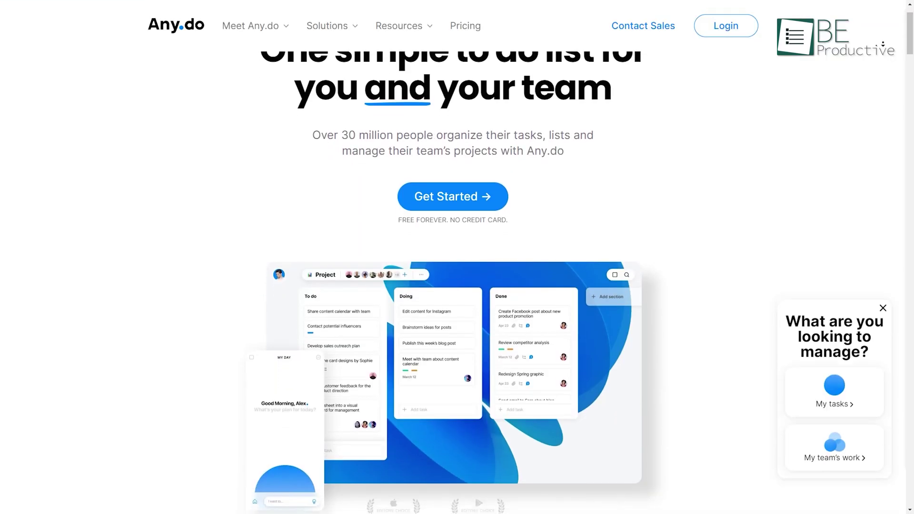
{"action": "scroll", "coordinate": [457, 257], "scroll_direction": "down", "scroll_amount": 2}
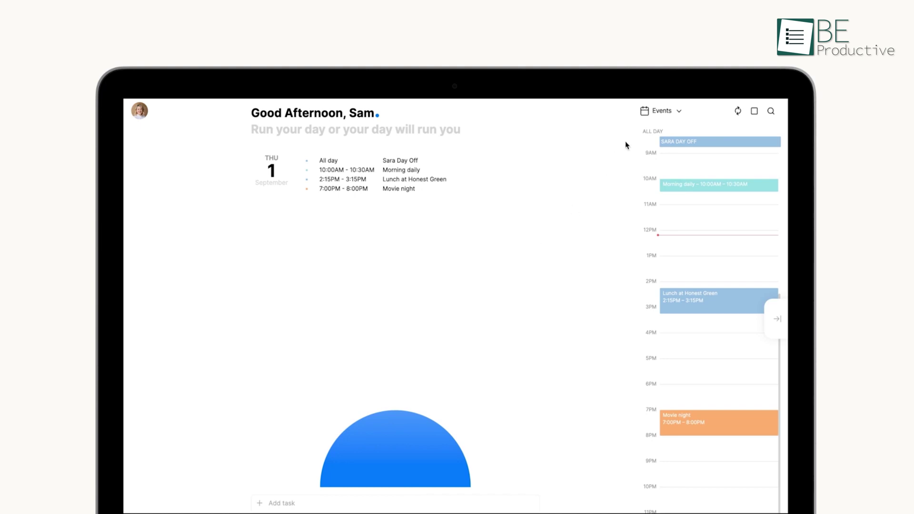
Step: Switch the side panel to Suggestions and sign in to Any.do with Google
{"action": "left_click", "coordinate": [658, 122]}
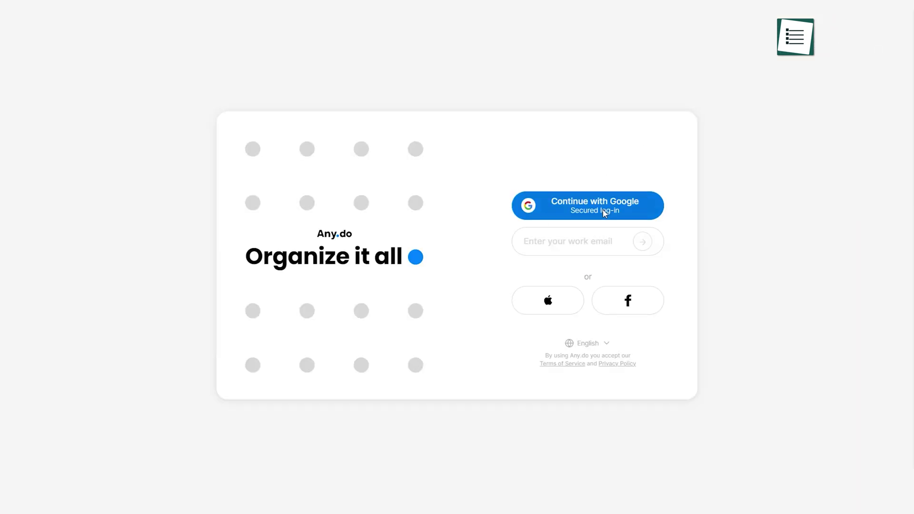
{"action": "left_click", "coordinate": [602, 213]}
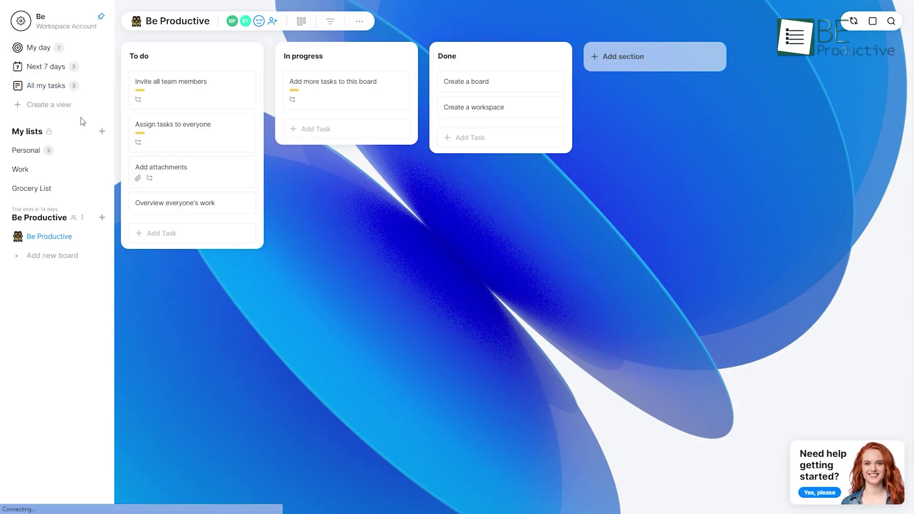
Step: Create the Be Productive workspace and begin its first Be Productive board
{"action": "left_click", "coordinate": [58, 108]}
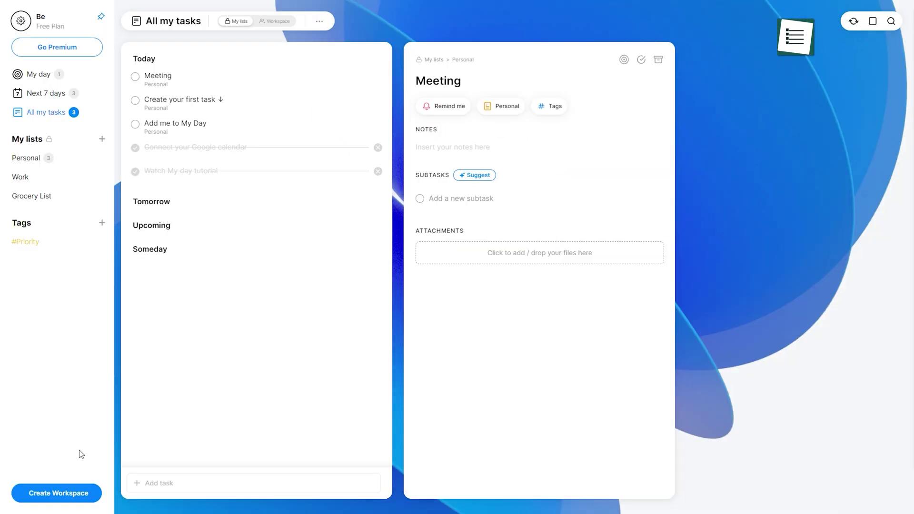
{"action": "left_click", "coordinate": [57, 499]}
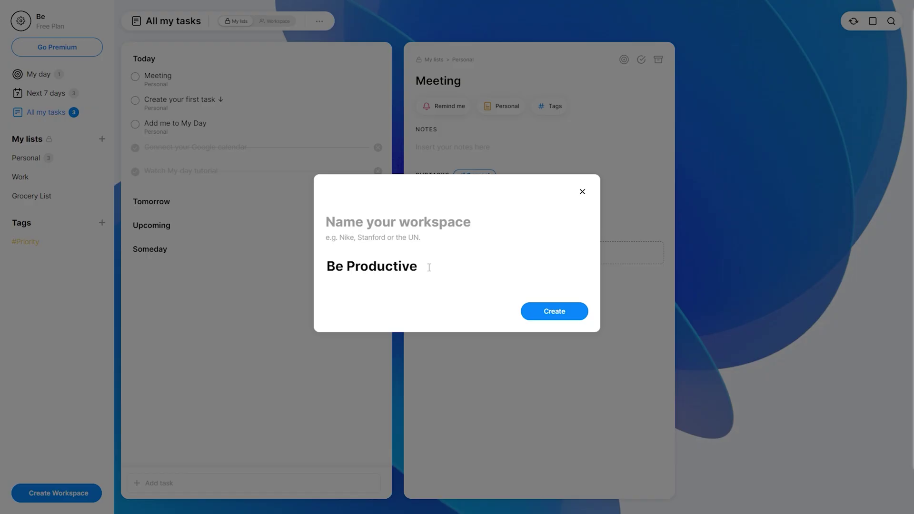
{"action": "left_click", "coordinate": [555, 312]}
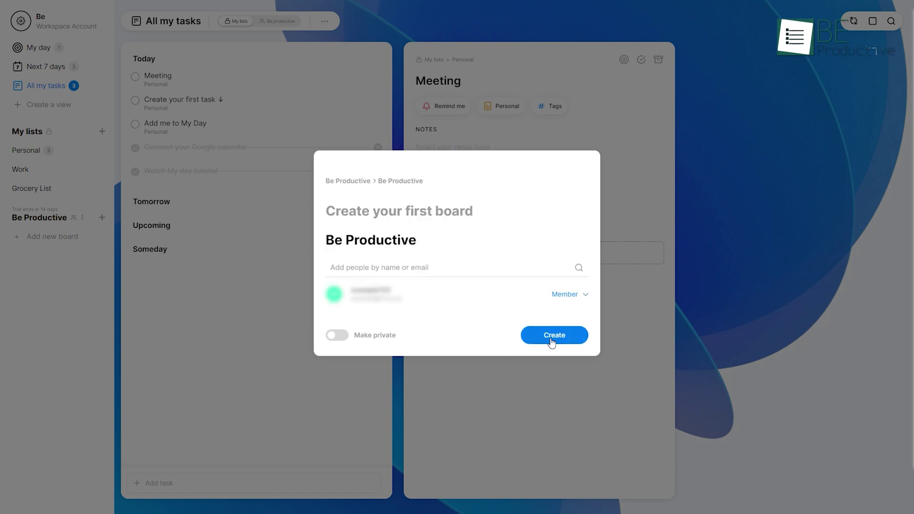
{"action": "left_click", "coordinate": [552, 341]}
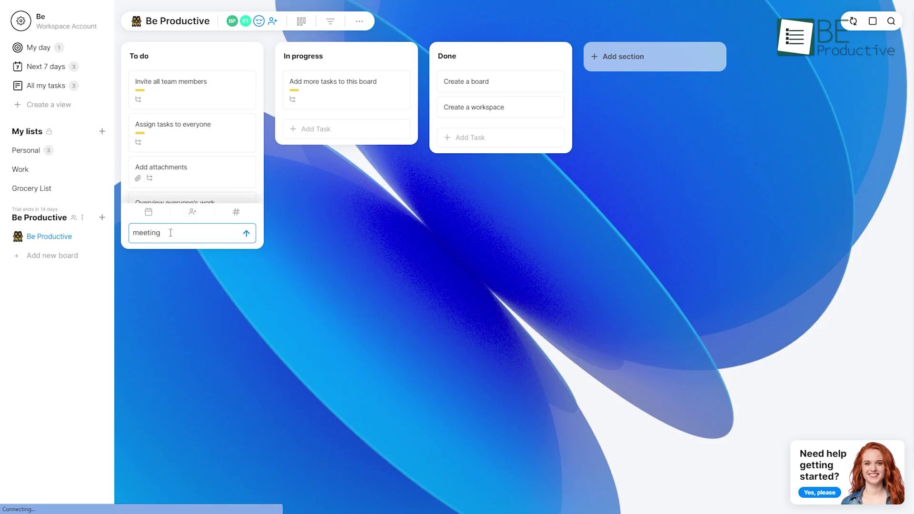
Step: Add a 'meeting' task to To do and view its attachment options
{"action": "key", "text": "Return"}
{"action": "left_click", "coordinate": [176, 229]}
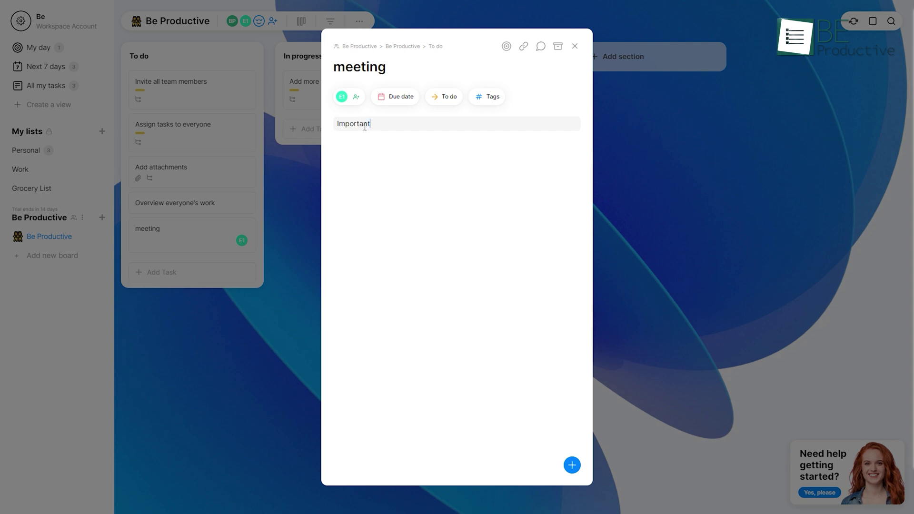
{"action": "left_click", "coordinate": [572, 465]}
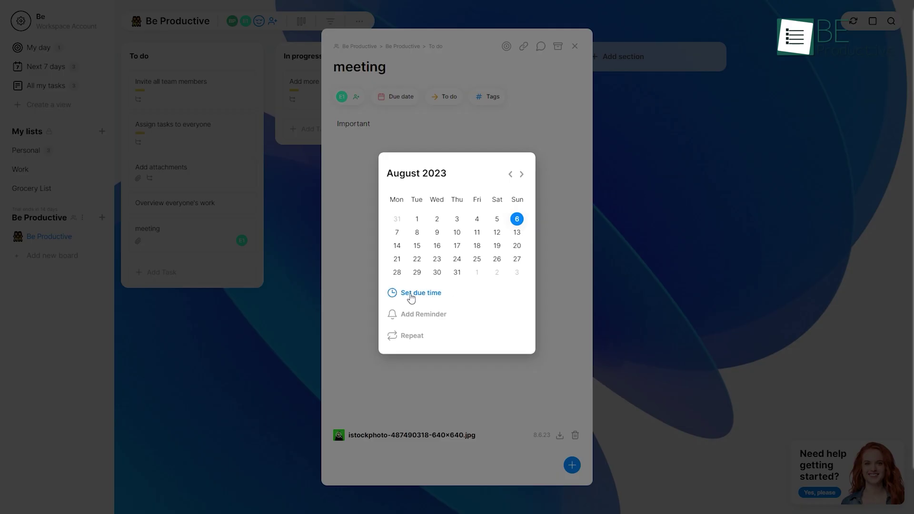
{"action": "left_click", "coordinate": [173, 321]}
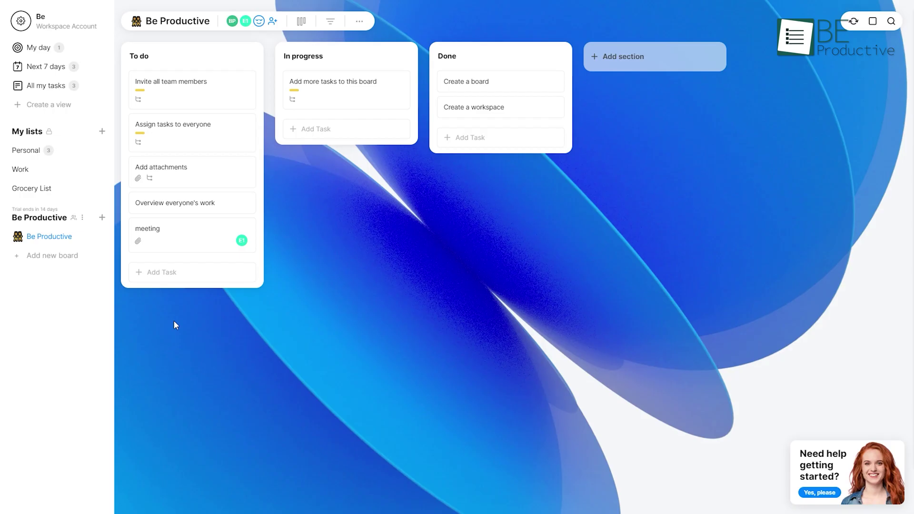
Step: Move the meeting task to In progress and tag it Important
{"action": "left_click_drag", "start_coordinate": [160, 244], "coordinate": [304, 95]}
{"action": "left_click", "coordinate": [300, 82]}
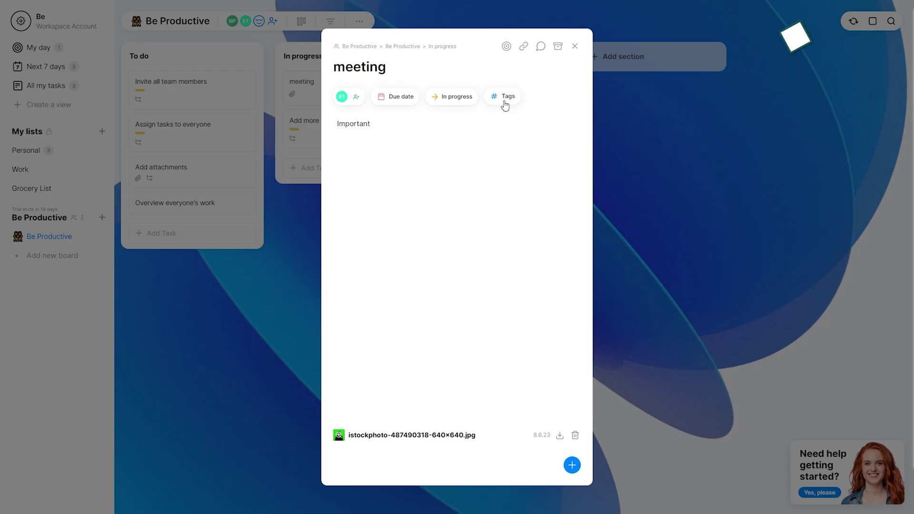
{"action": "left_click", "coordinate": [503, 97]}
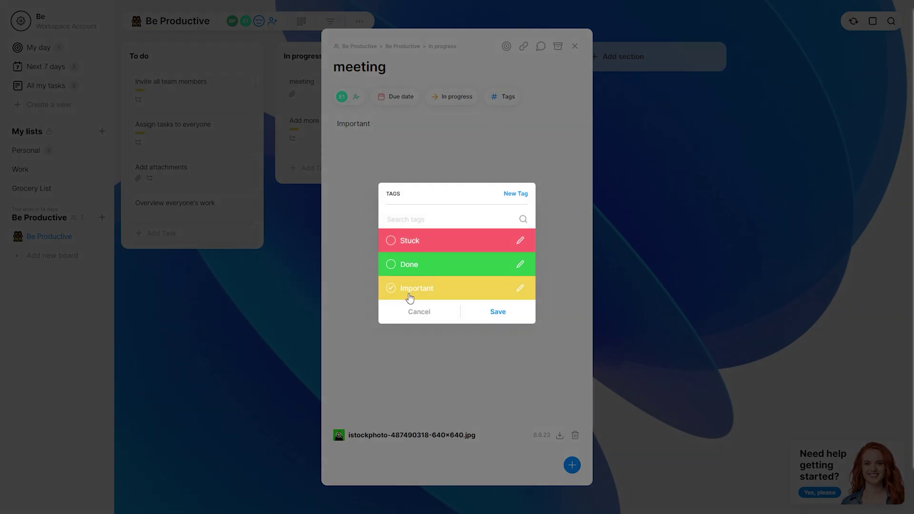
{"action": "left_click", "coordinate": [498, 311]}
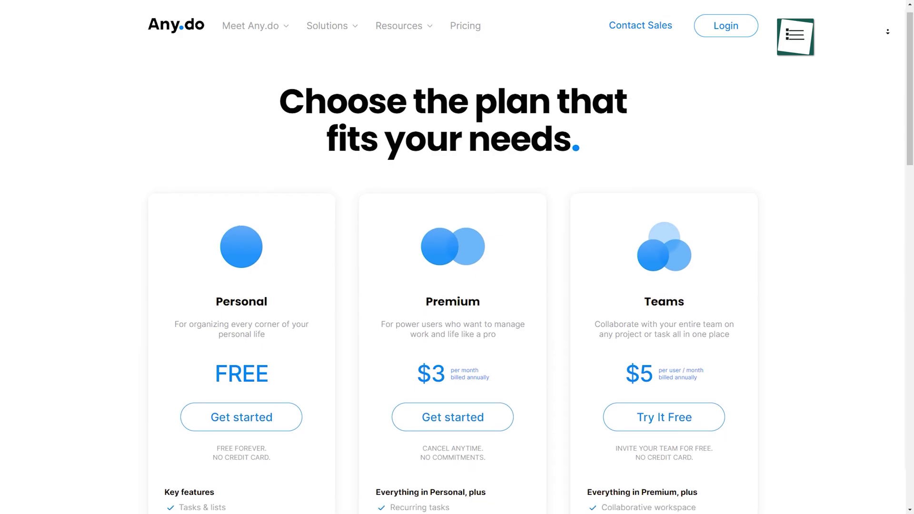
{"action": "scroll", "coordinate": [452, 286], "scroll_direction": "down", "scroll_amount": 1}
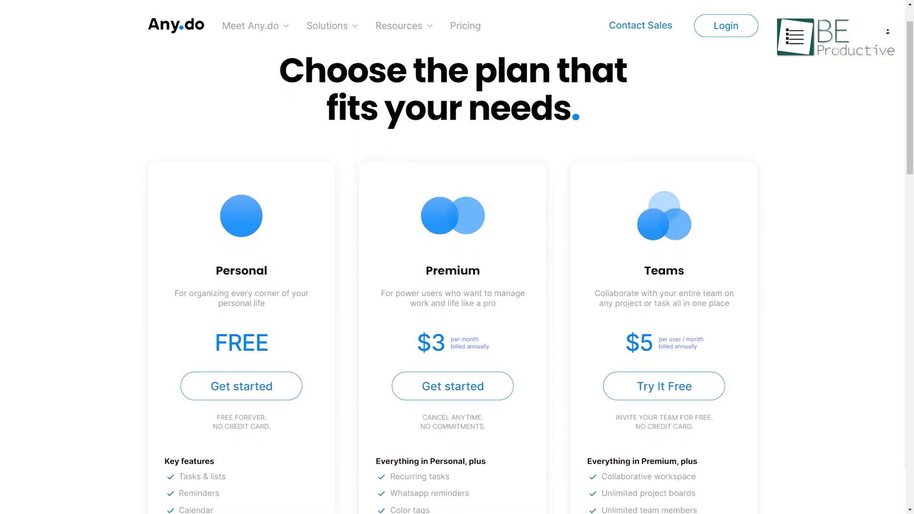
{"action": "scroll", "coordinate": [452, 286], "scroll_direction": "down", "scroll_amount": 1}
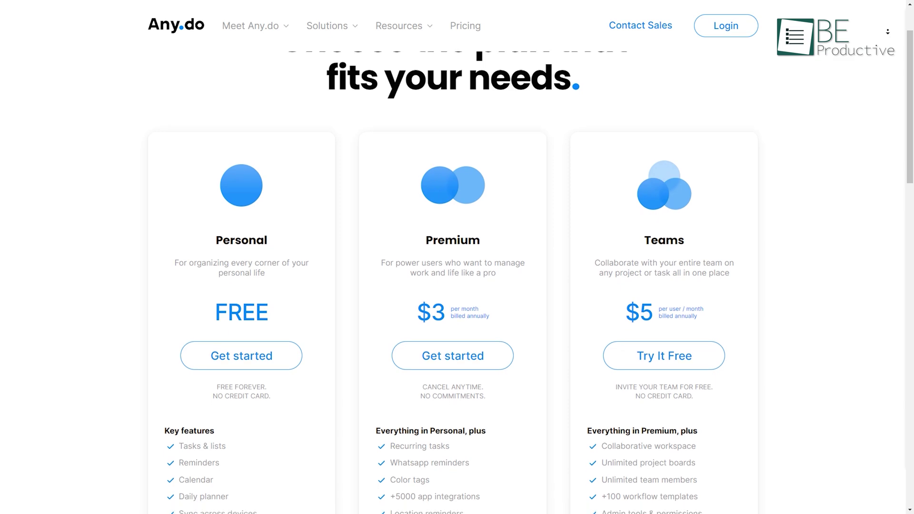
{"action": "scroll", "coordinate": [452, 286], "scroll_direction": "down", "scroll_amount": 1}
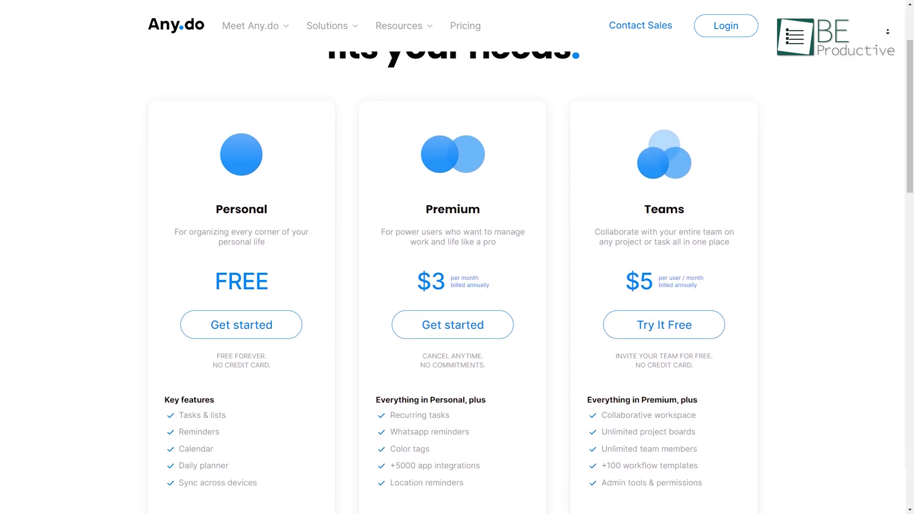
{"action": "scroll", "coordinate": [453, 285], "scroll_direction": "down", "scroll_amount": 1}
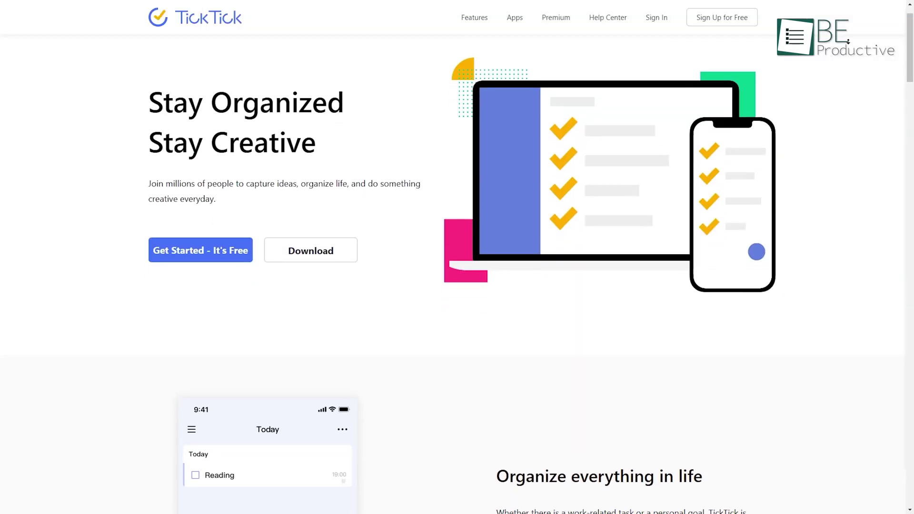
Step: Browse the TickTick homepage and start a free sign-up with Google
{"action": "scroll", "coordinate": [848, 41], "scroll_direction": "down", "scroll_amount": 2}
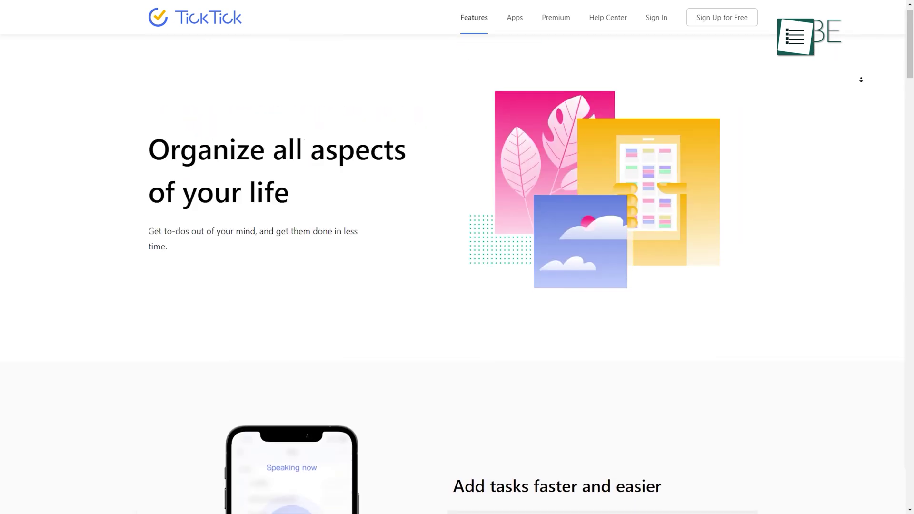
{"action": "scroll", "coordinate": [860, 80], "scroll_direction": "down", "scroll_amount": 2}
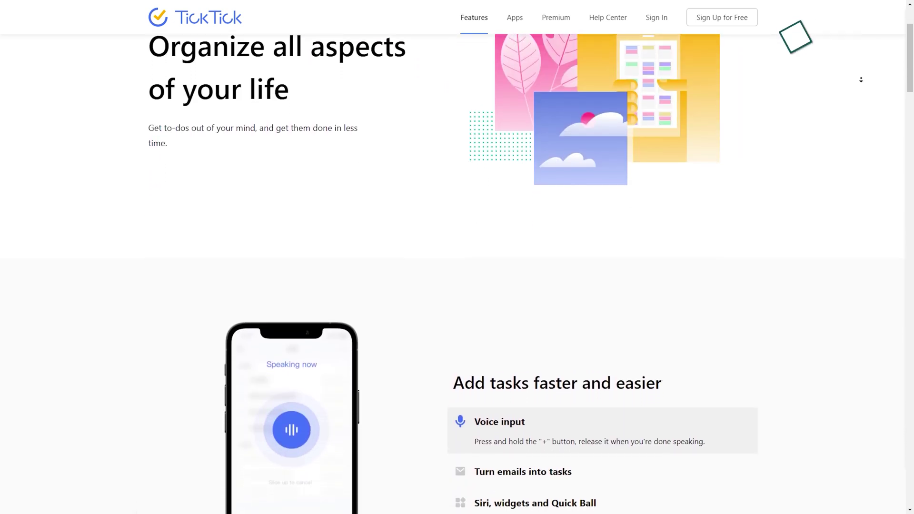
{"action": "scroll", "coordinate": [860, 79], "scroll_direction": "down", "scroll_amount": 2}
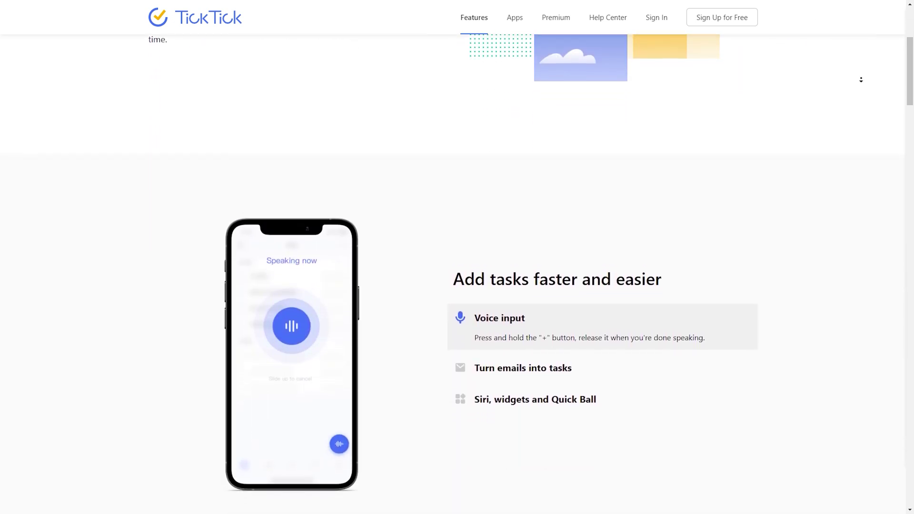
{"action": "scroll", "coordinate": [860, 79], "scroll_direction": "down", "scroll_amount": 2}
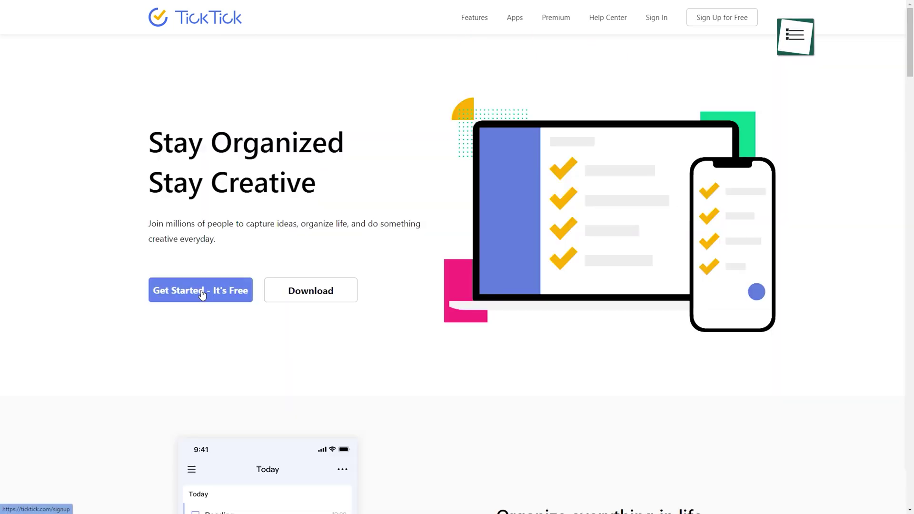
{"action": "left_click", "coordinate": [202, 294]}
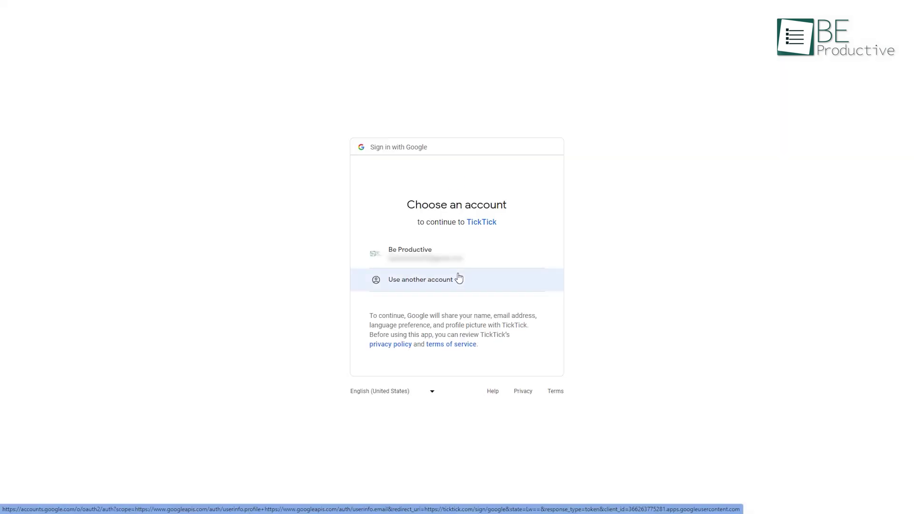
Step: Add the task 'Meeting, Shopping' to today's list
{"action": "left_click", "coordinate": [414, 259]}
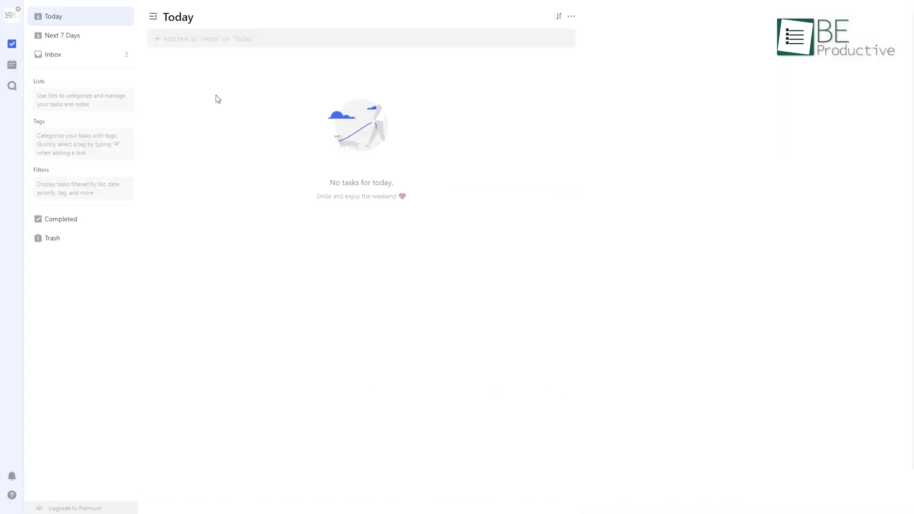
{"action": "left_click", "coordinate": [216, 40]}
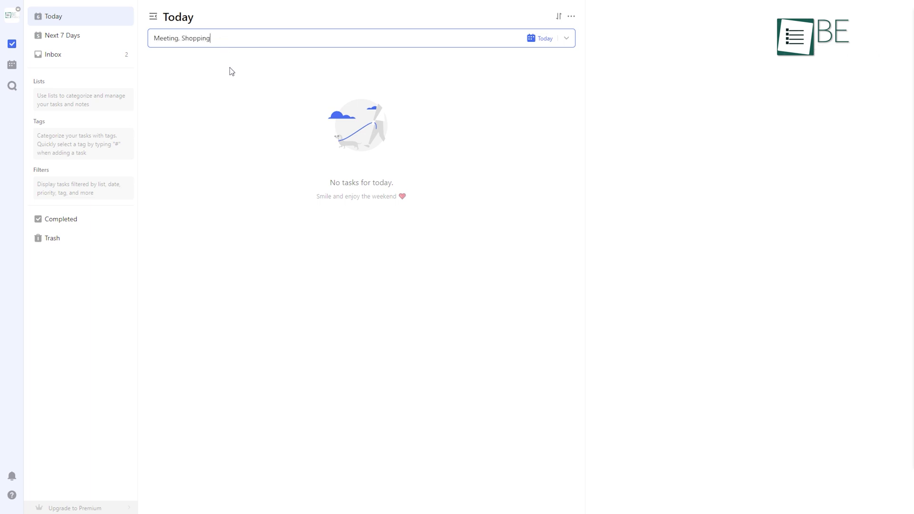
{"action": "type", "text": "Meeting, Shopping"}
{"action": "key", "text": "Return"}
Step: Schedule Meeting, Shopping for Aug 7 at 10:30 with a reminder
{"action": "left_click", "coordinate": [568, 80]}
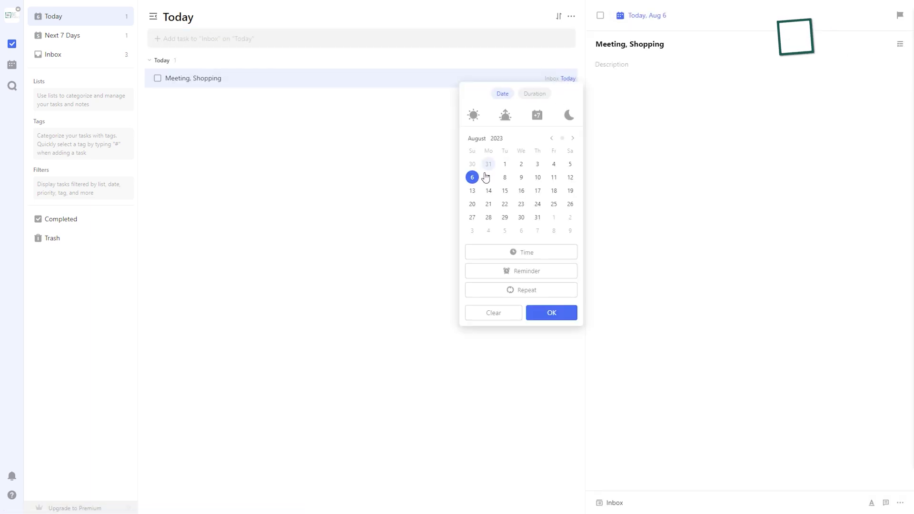
{"action": "left_click", "coordinate": [522, 253]}
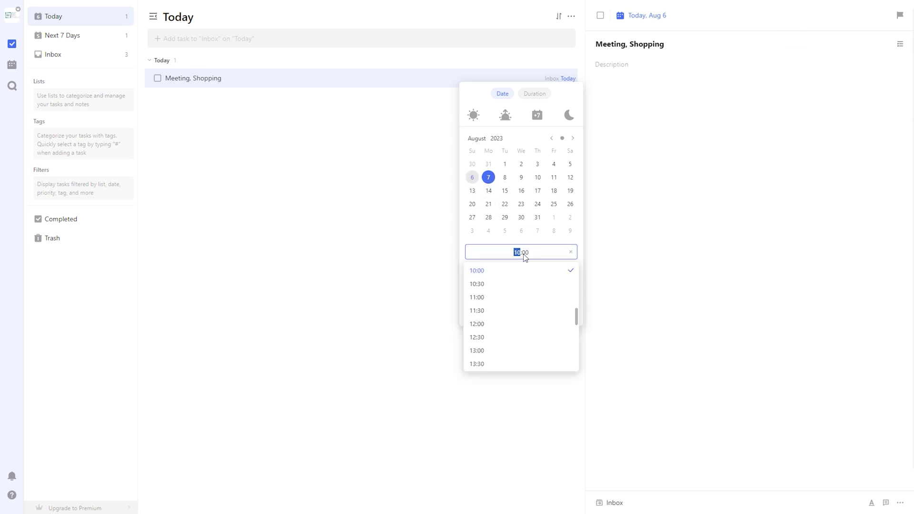
{"action": "left_click", "coordinate": [477, 284]}
{"action": "left_click", "coordinate": [551, 313]}
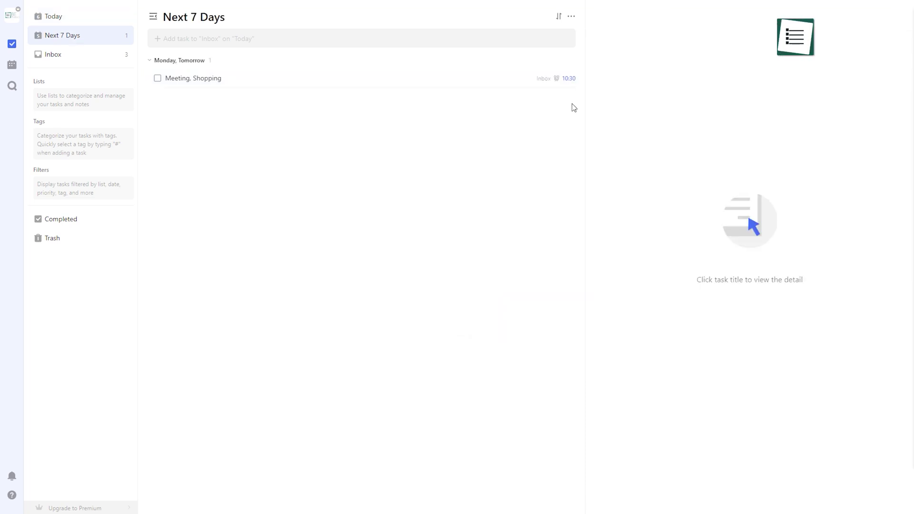
{"action": "left_click", "coordinate": [569, 79]}
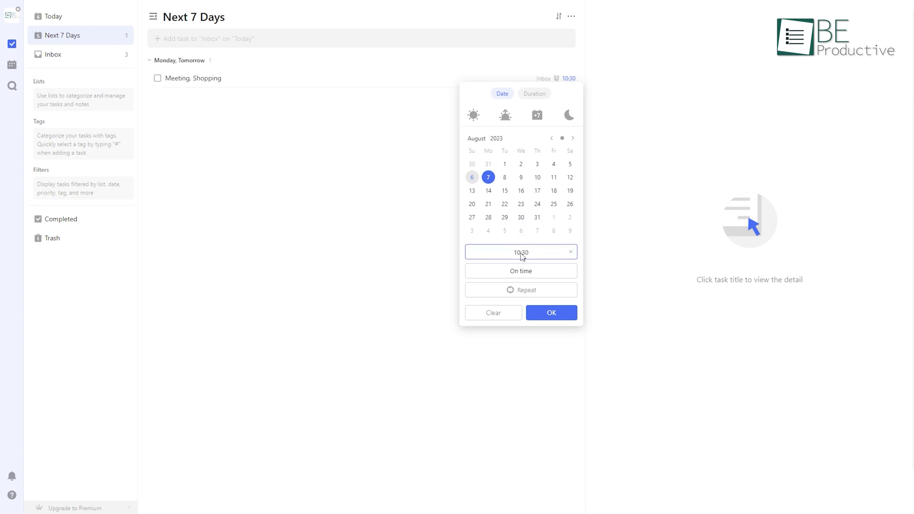
{"action": "left_click", "coordinate": [516, 275]}
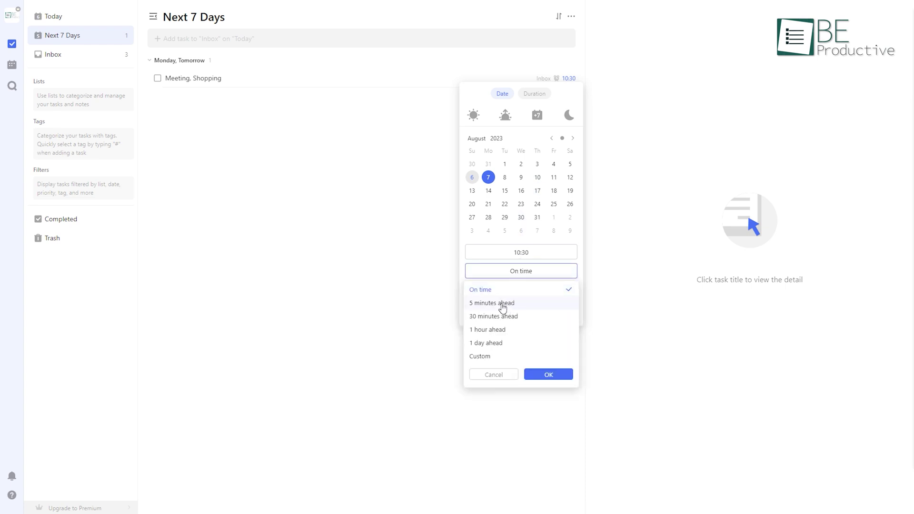
{"action": "left_click", "coordinate": [555, 379]}
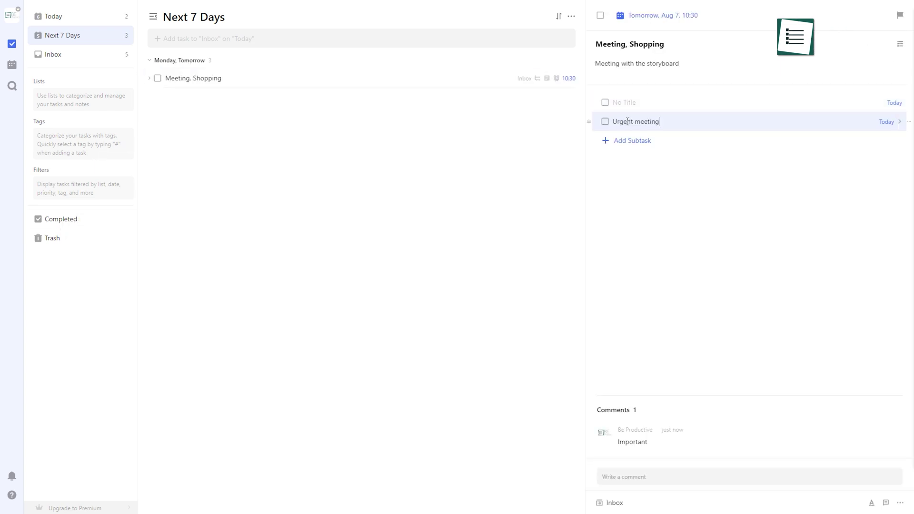
Step: Add a subtask row and tag Meeting, Shopping as urgent
{"action": "key", "text": "Return"}
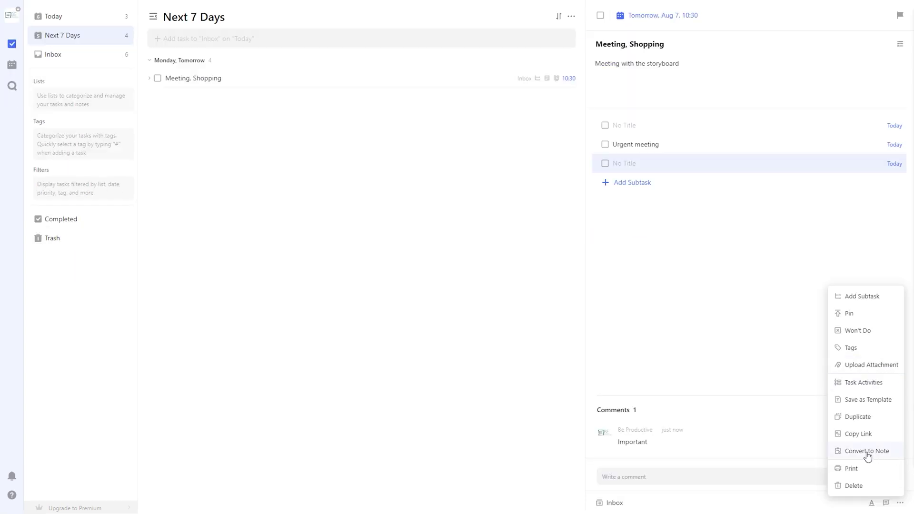
{"action": "left_click", "coordinate": [867, 455]}
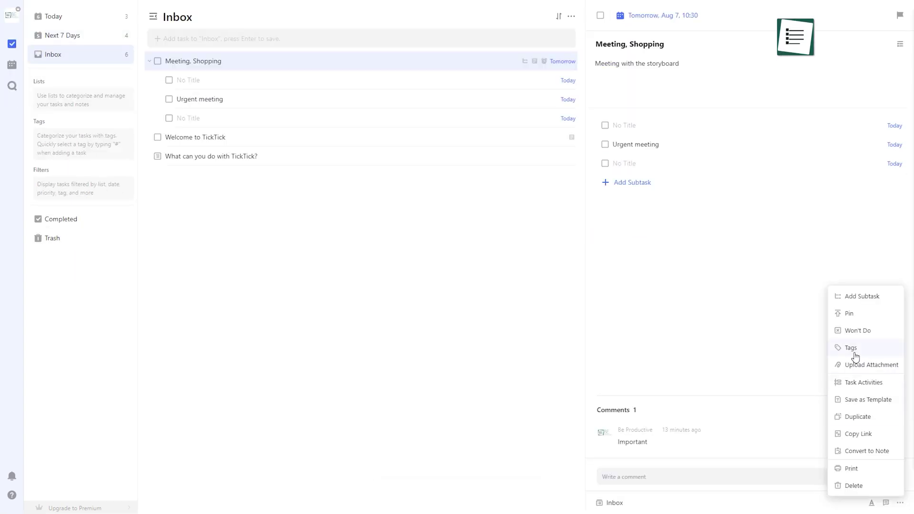
{"action": "left_click", "coordinate": [851, 348]}
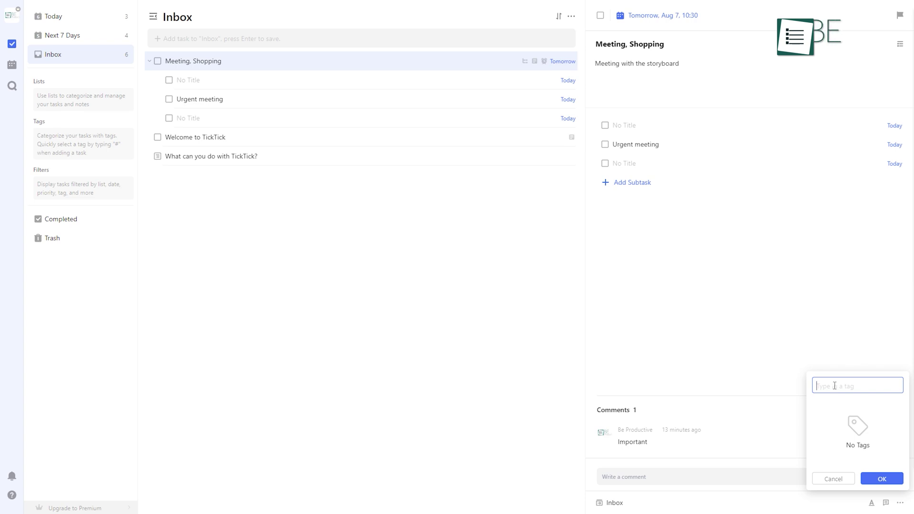
{"action": "type", "text": "urgent"}
{"action": "left_click", "coordinate": [818, 408]}
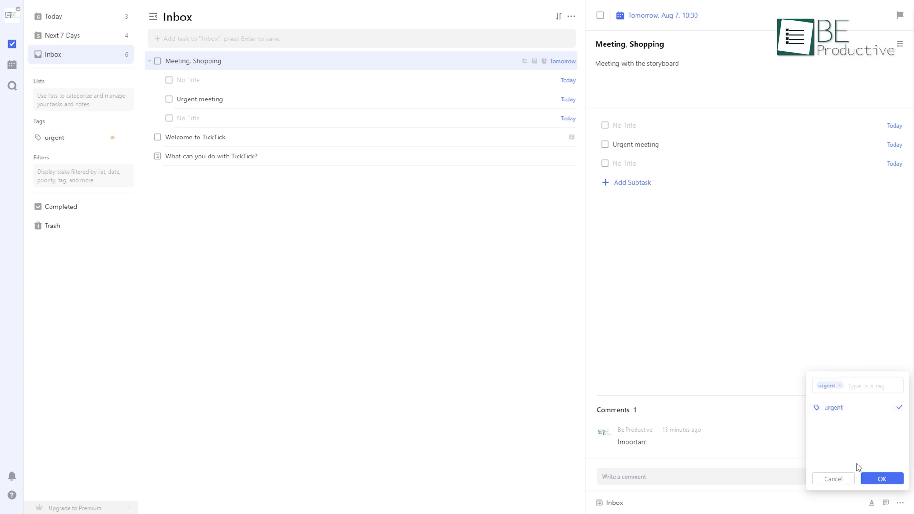
{"action": "left_click", "coordinate": [883, 480]}
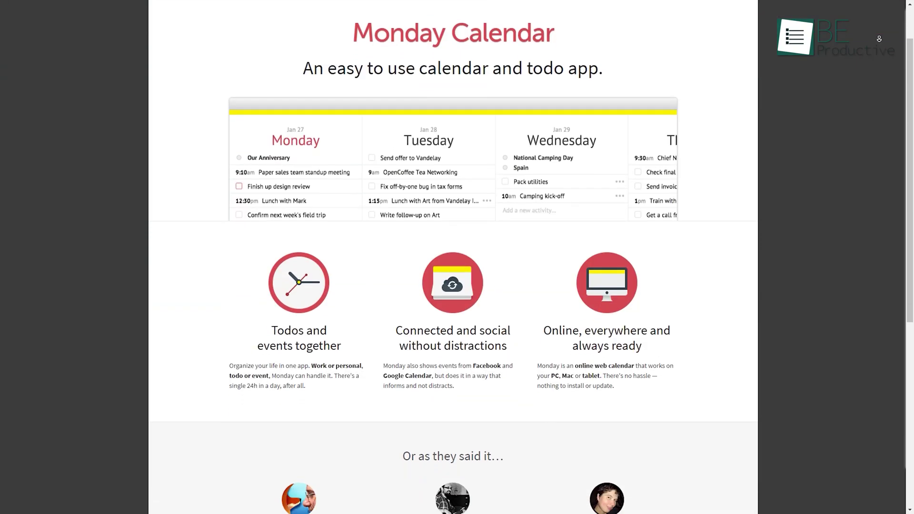
{"action": "scroll", "coordinate": [879, 38], "scroll_direction": "down", "scroll_amount": 4}
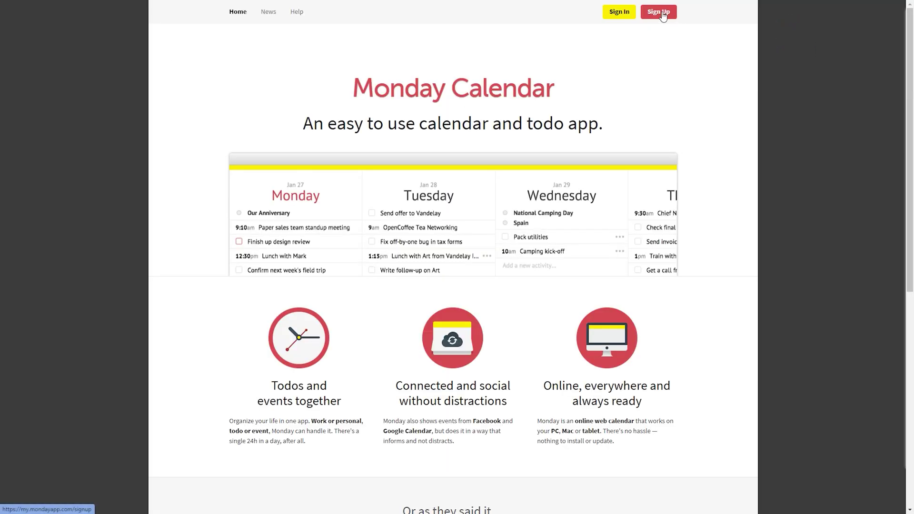
Step: Sign up for Monday Calendar with an email and password
{"action": "left_click", "coordinate": [662, 13]}
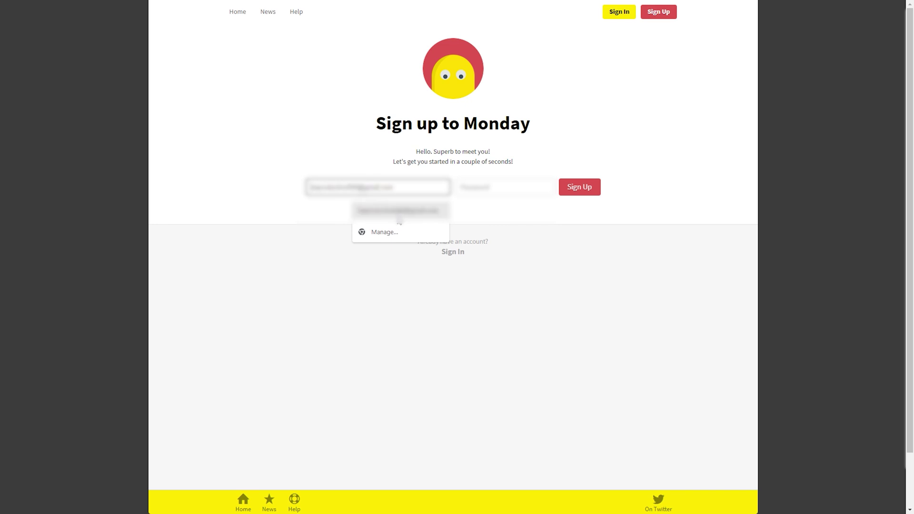
{"action": "left_click", "coordinate": [579, 193]}
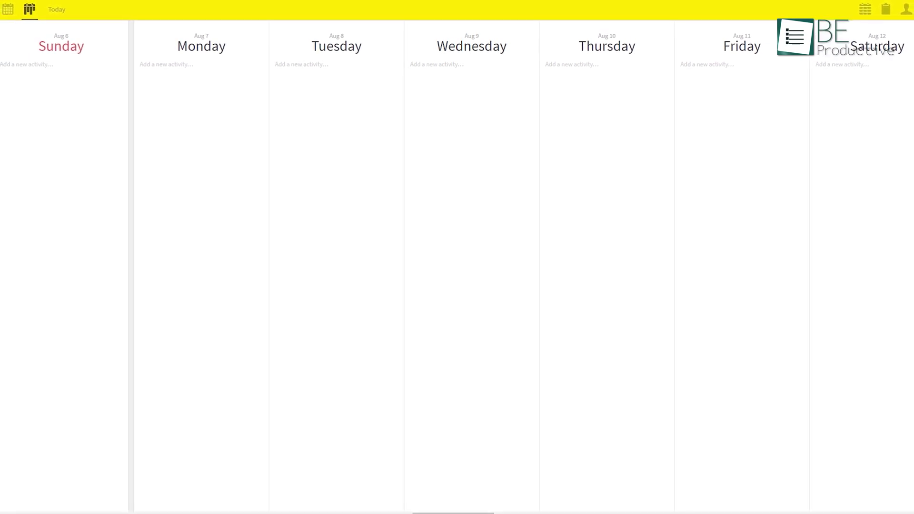
Step: Add a shopping activity on Saturday Aug 5 at 11:00 in the Shopping category
{"action": "left_click", "coordinate": [160, 66]}
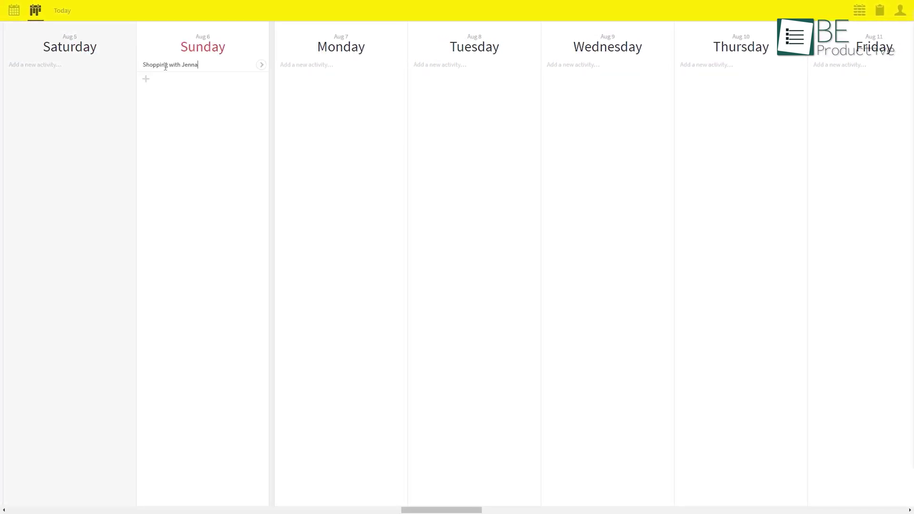
{"action": "type", "text": "Shopping with Jenna"}
{"action": "left_click", "coordinate": [261, 65]}
{"action": "scroll", "coordinate": [848, 52], "scroll_direction": "up", "scroll_amount": 1}
{"action": "left_click", "coordinate": [843, 58]}
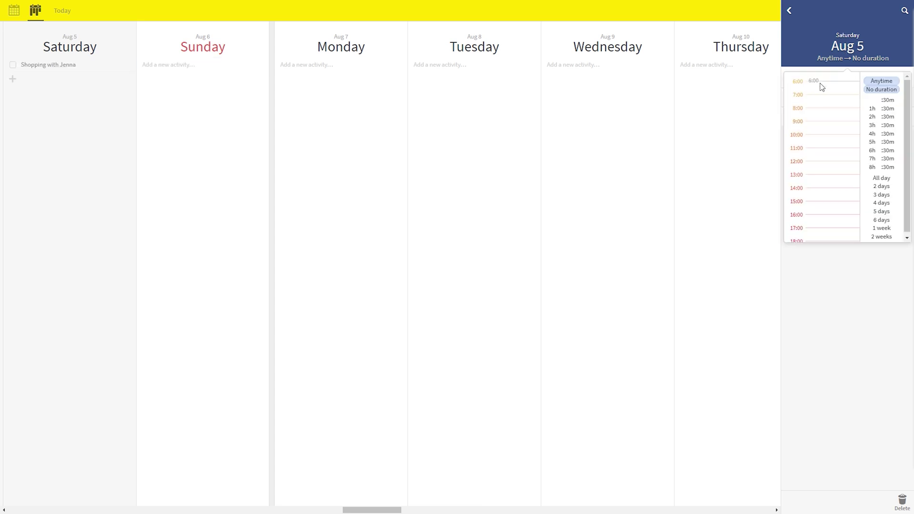
{"action": "left_click", "coordinate": [800, 150]}
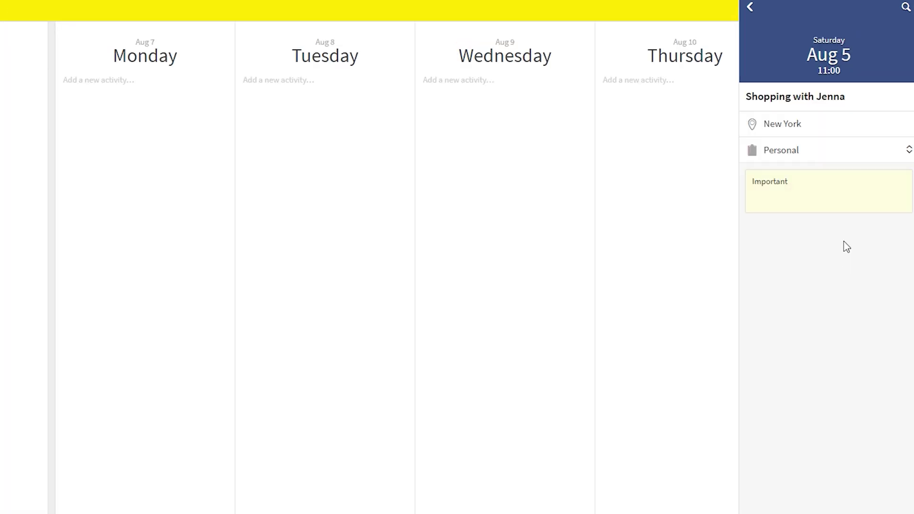
{"action": "left_click", "coordinate": [800, 157]}
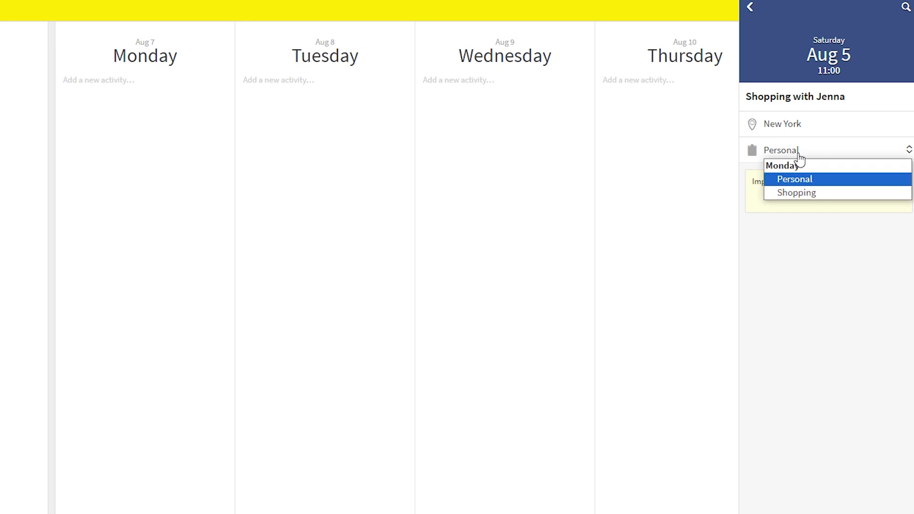
{"action": "left_click", "coordinate": [801, 191]}
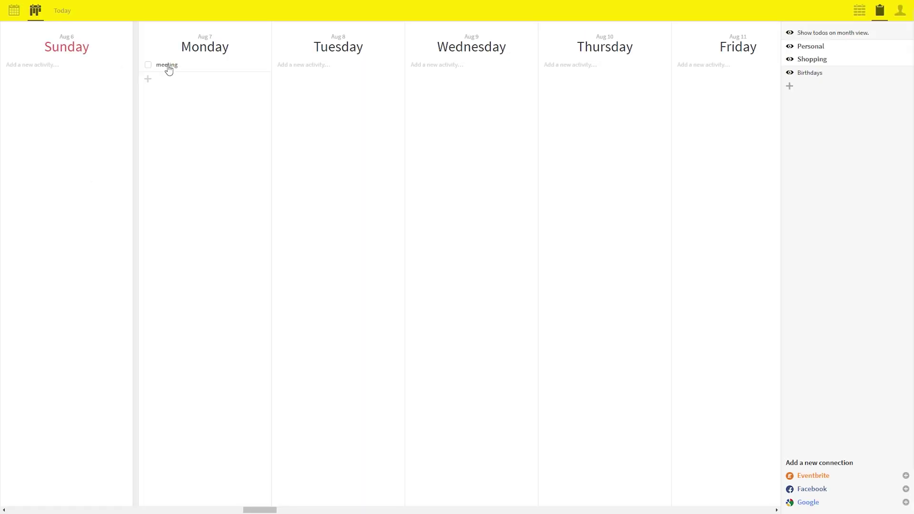
Step: Move the meeting to Thursday Aug 10
{"action": "left_click", "coordinate": [168, 66]}
{"action": "left_click", "coordinate": [853, 47]}
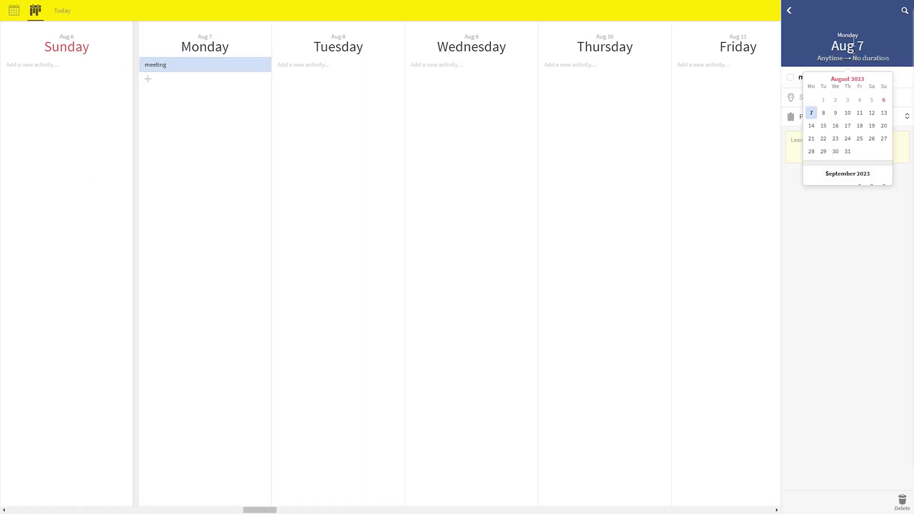
{"action": "left_click", "coordinate": [847, 114]}
{"action": "left_click", "coordinate": [829, 59]}
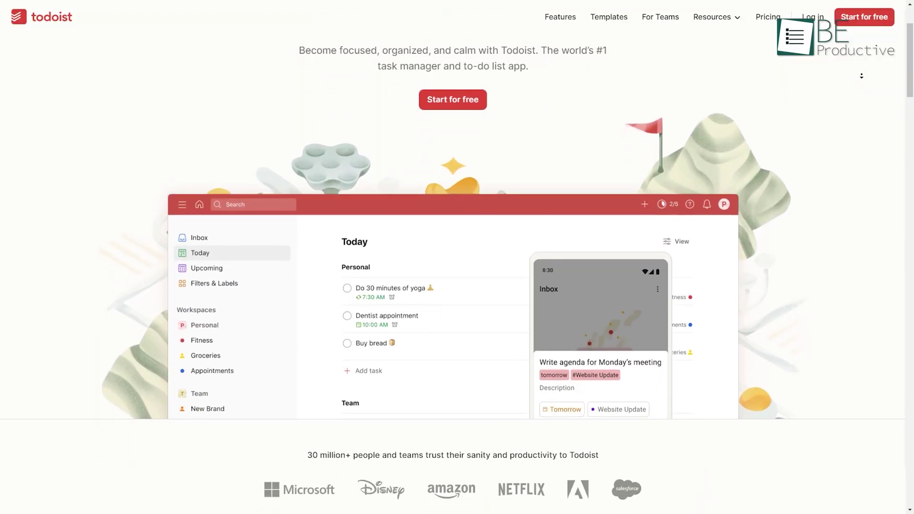
{"action": "scroll", "coordinate": [861, 76], "scroll_direction": "down", "scroll_amount": 2}
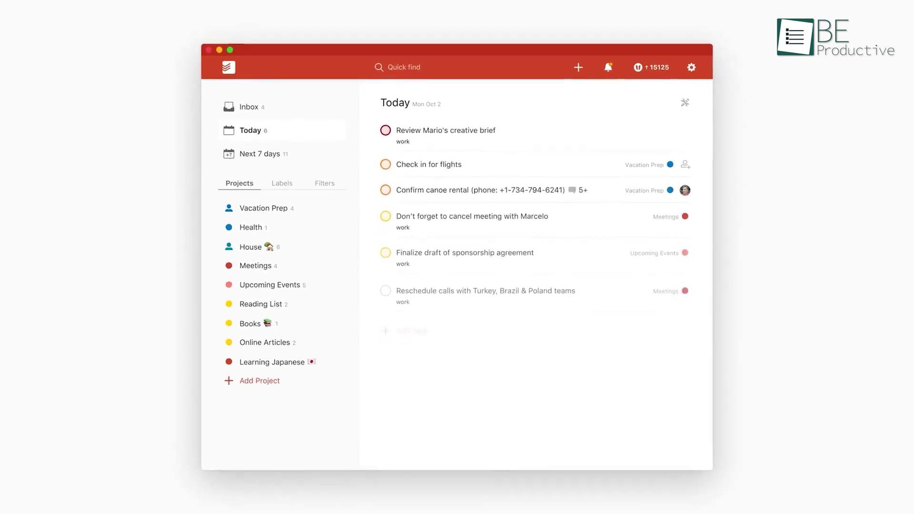
Step: Add 'Water the plants every monday' and a Soccer match task to today
{"action": "left_click", "coordinate": [580, 65]}
{"action": "type", "text": "Water the plants"}
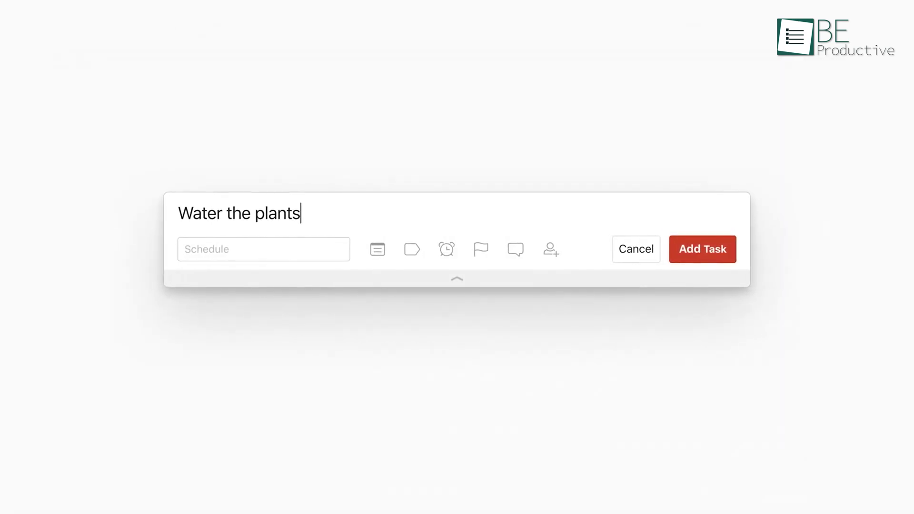
{"action": "type", "text": " every monday"}
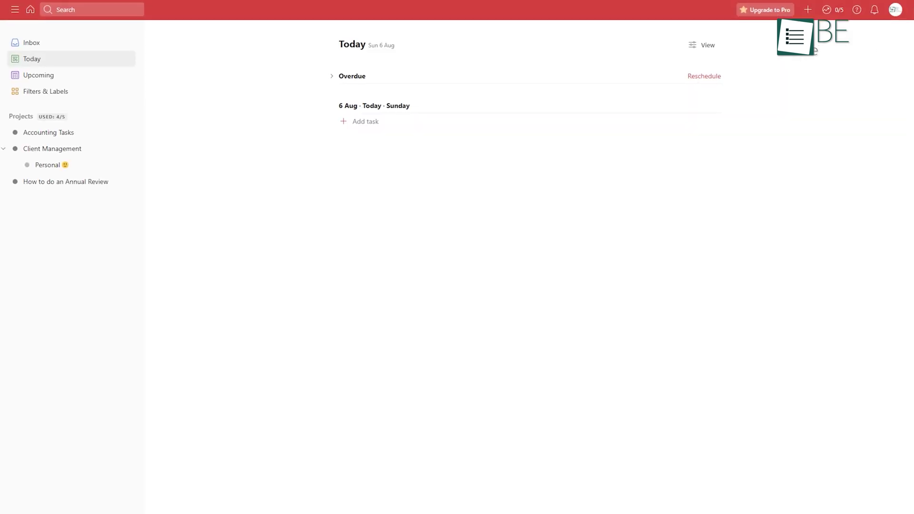
{"action": "left_click", "coordinate": [376, 121]}
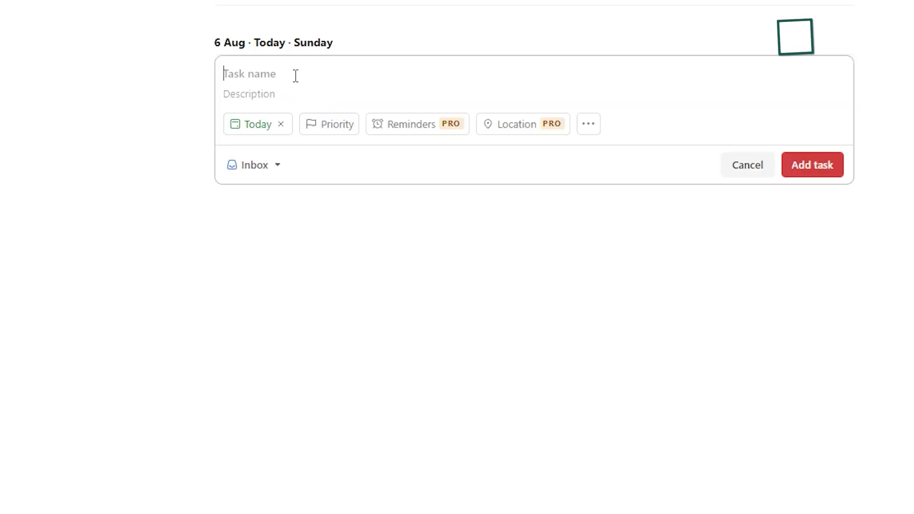
{"action": "key", "text": "Return"}
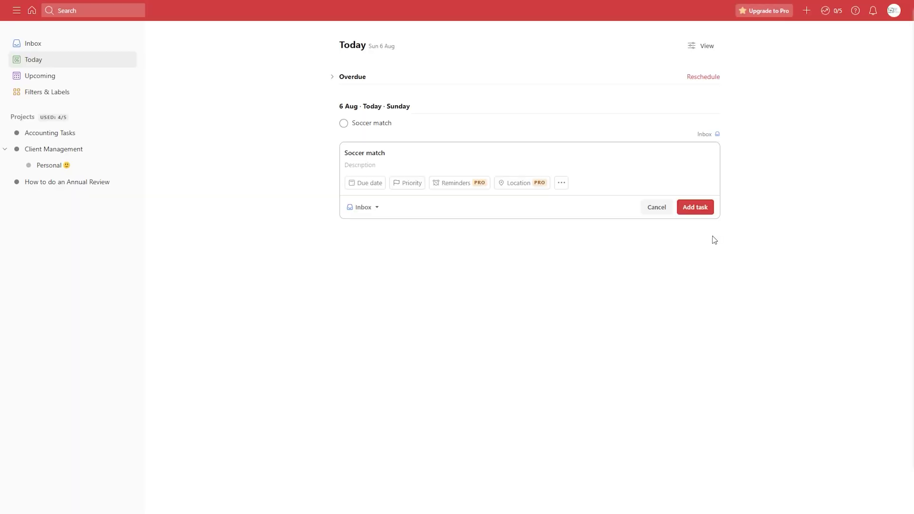
{"action": "left_click", "coordinate": [698, 211]}
Step: Set the next task to priority P2 and assign Water the plants to a teammate
{"action": "left_click", "coordinate": [425, 186]}
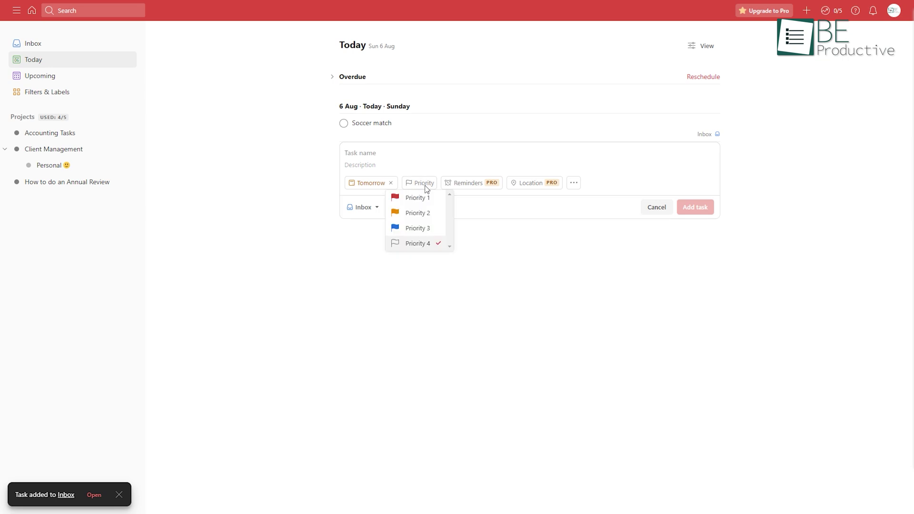
{"action": "left_click", "coordinate": [418, 213]}
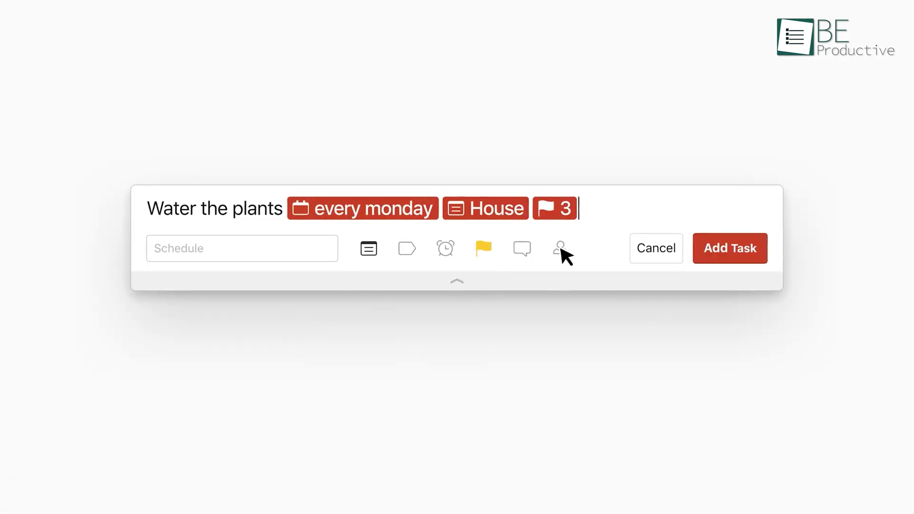
{"action": "left_click", "coordinate": [560, 253]}
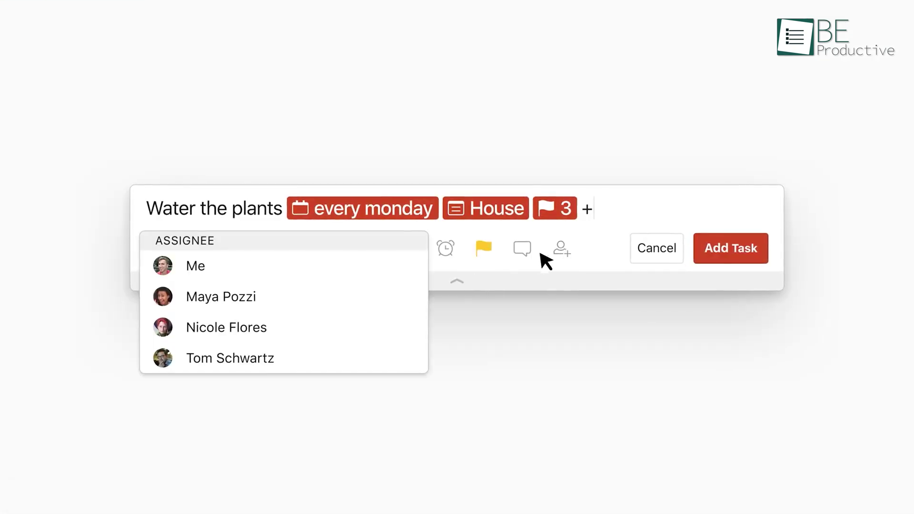
{"action": "left_click", "coordinate": [262, 299]}
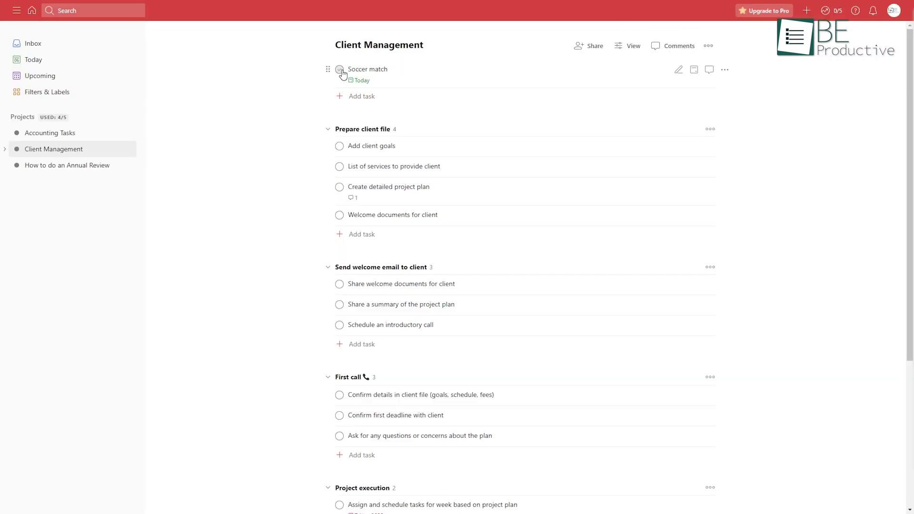
Step: Mark the Soccer match task as complete in Todoist
{"action": "left_click", "coordinate": [339, 69]}
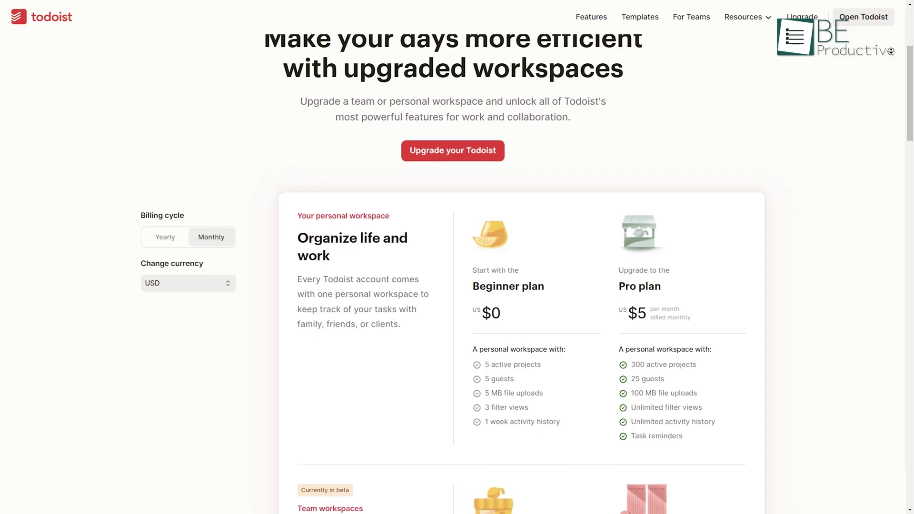
Step: Scroll down Todoist's pricing page to compare the Beginner, Pro and team plans
{"action": "scroll", "coordinate": [452, 274], "scroll_direction": "down", "scroll_amount": 2}
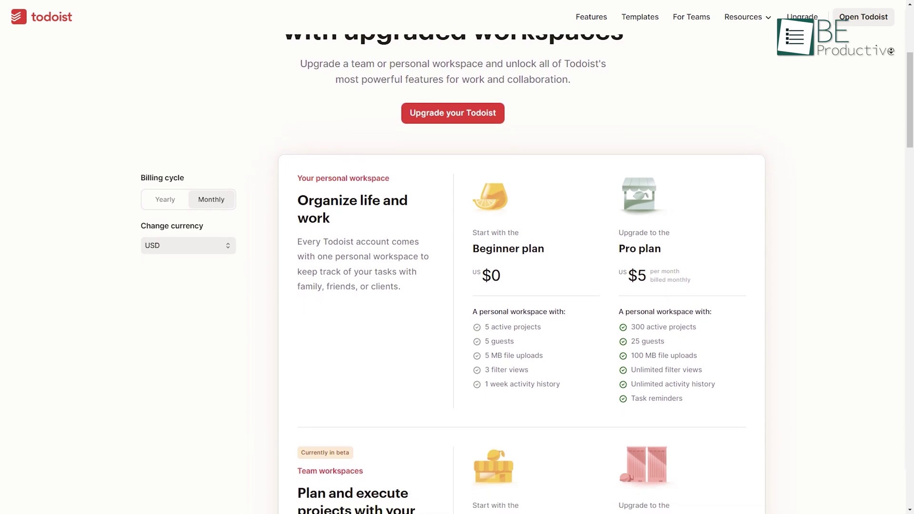
{"action": "scroll", "coordinate": [452, 274], "scroll_direction": "down", "scroll_amount": 1}
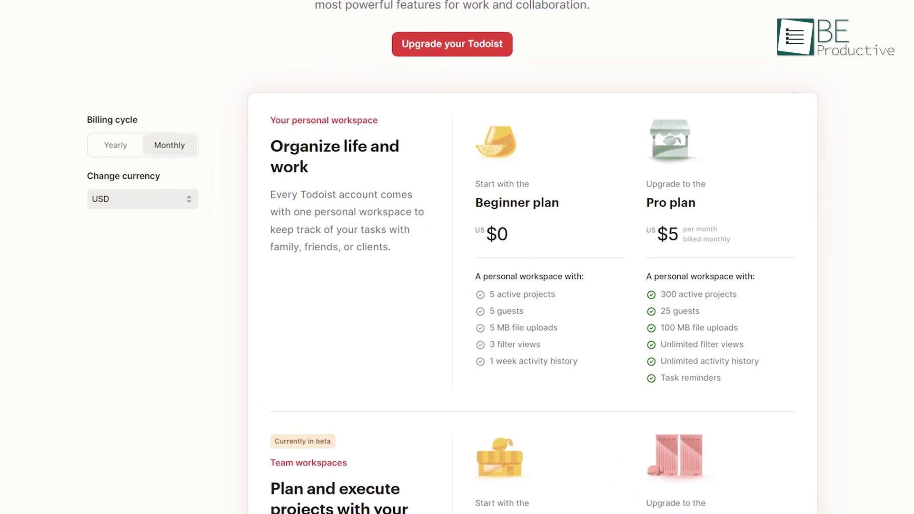
{"action": "scroll", "coordinate": [452, 257], "scroll_direction": "down", "scroll_amount": 2}
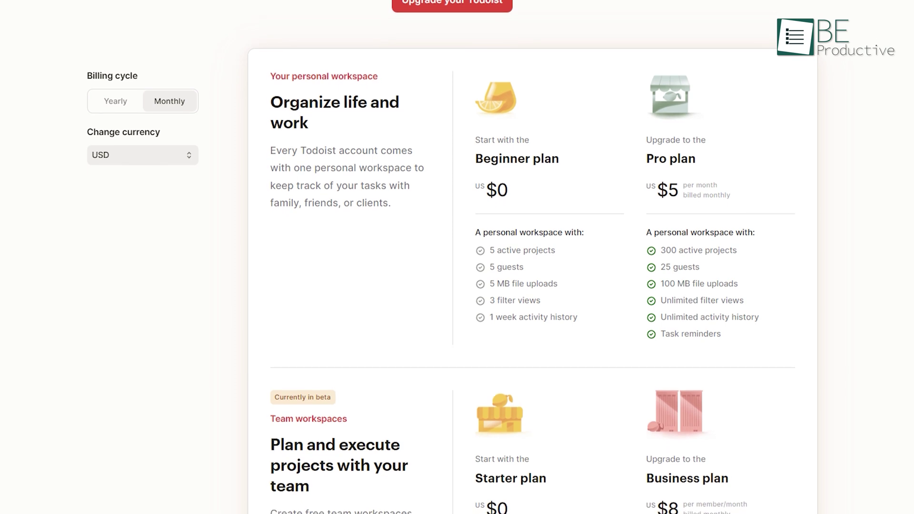
{"action": "scroll", "coordinate": [452, 257], "scroll_direction": "down", "scroll_amount": 2}
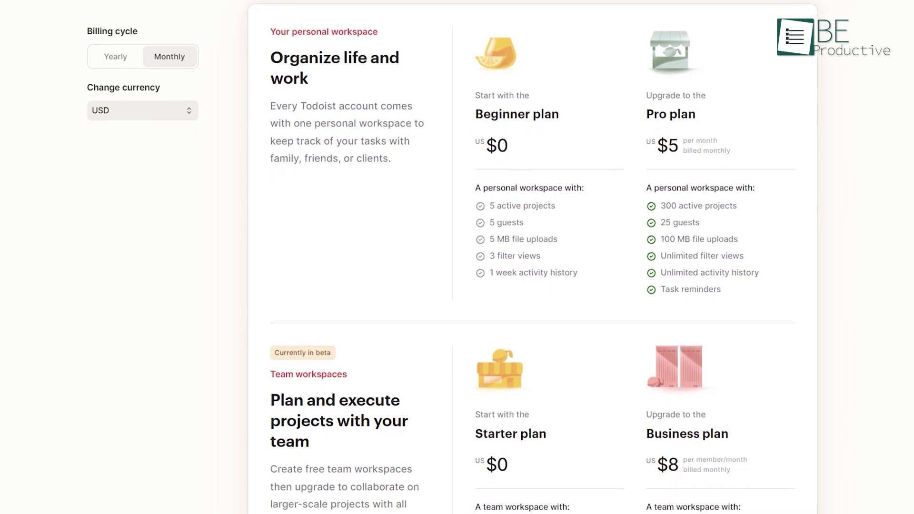
{"action": "scroll", "coordinate": [452, 257], "scroll_direction": "down", "scroll_amount": 2}
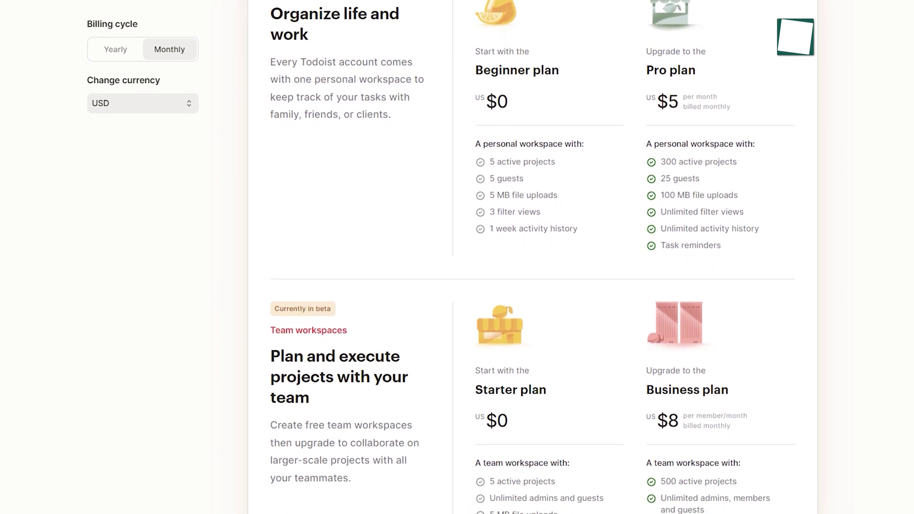
{"action": "scroll", "coordinate": [452, 257], "scroll_direction": "down", "scroll_amount": 2}
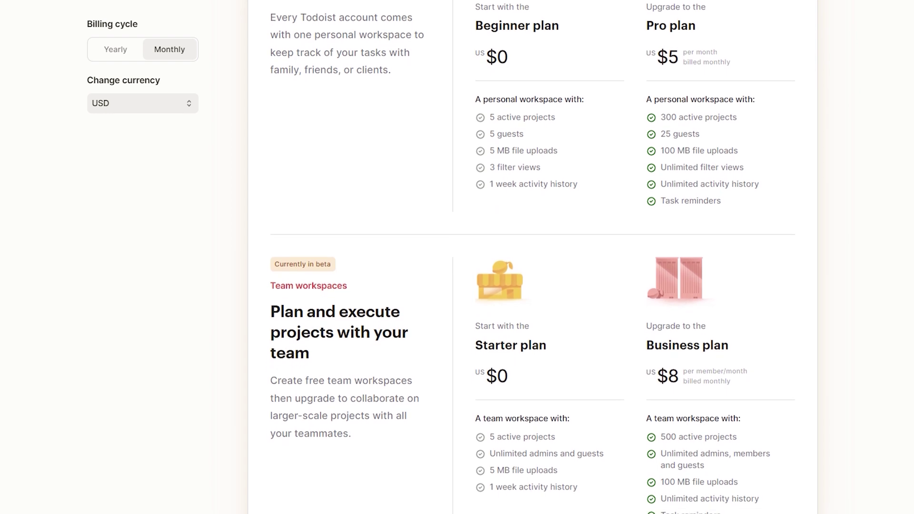
{"action": "scroll", "coordinate": [452, 257], "scroll_direction": "down", "scroll_amount": 2}
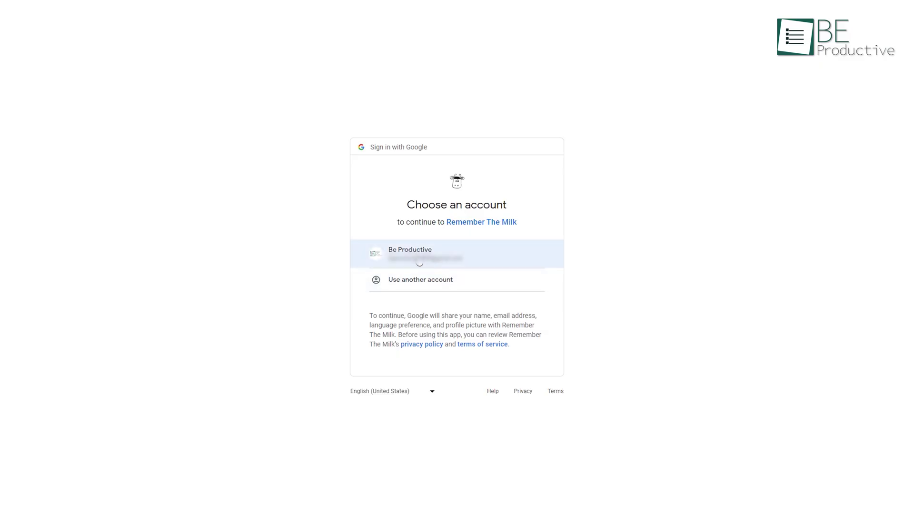
Step: Sign up with a Google account and add a 'Camping' task to the inbox
{"action": "left_click", "coordinate": [418, 257]}
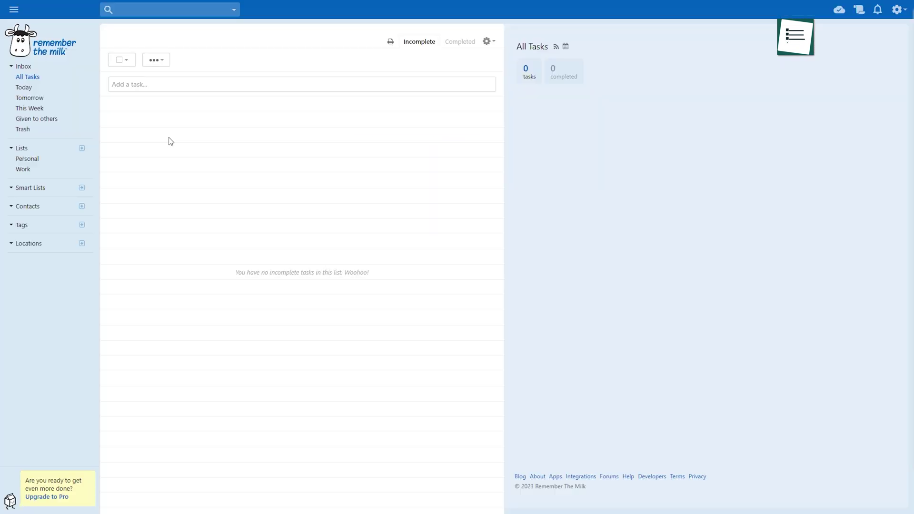
{"action": "left_click", "coordinate": [134, 83]}
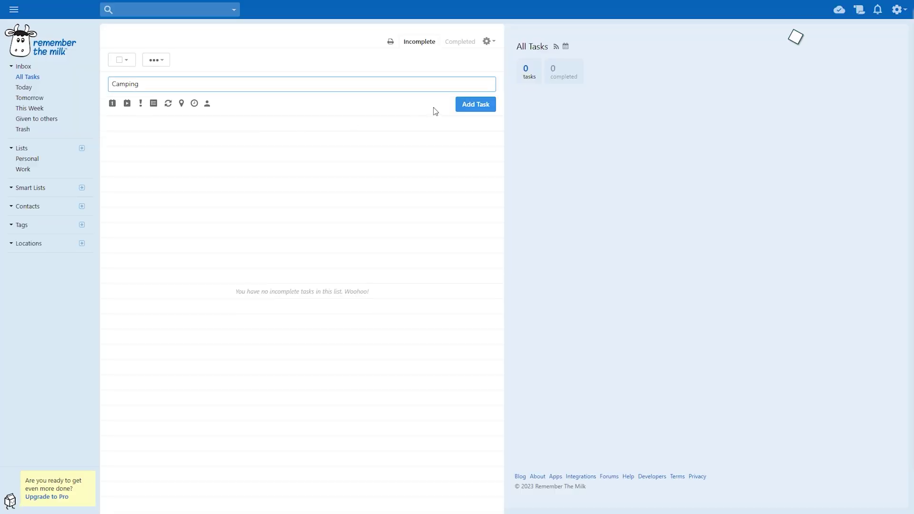
{"action": "left_click", "coordinate": [474, 106]}
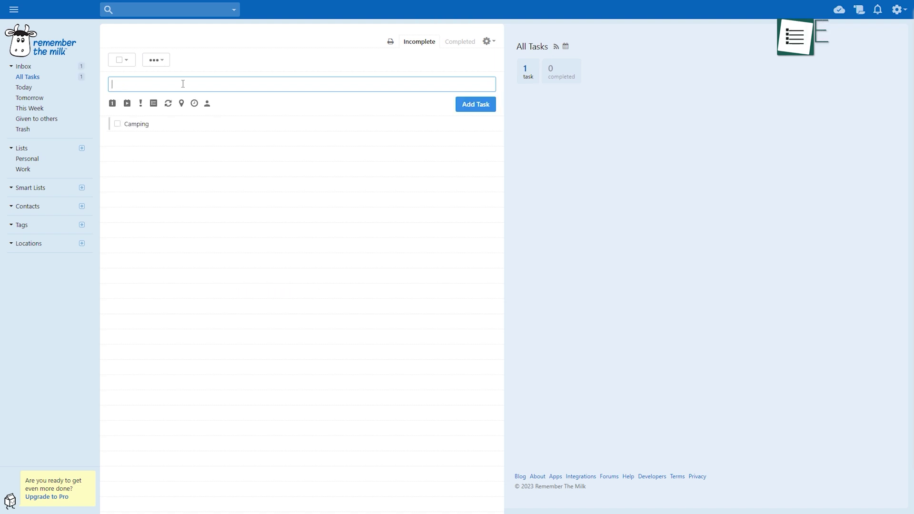
Step: Add 'Birthday Shopping' due tomorrow with the note 'buy cake', filed in the Personal list
{"action": "left_click", "coordinate": [475, 106]}
{"action": "left_click", "coordinate": [582, 63]}
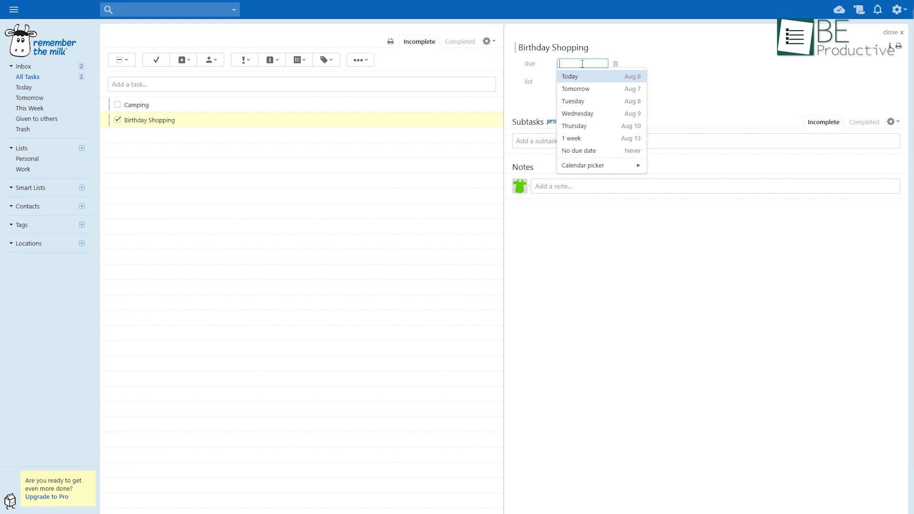
{"action": "left_click", "coordinate": [584, 90]}
{"action": "left_click", "coordinate": [577, 189]}
{"action": "type", "text": "buy cake"}
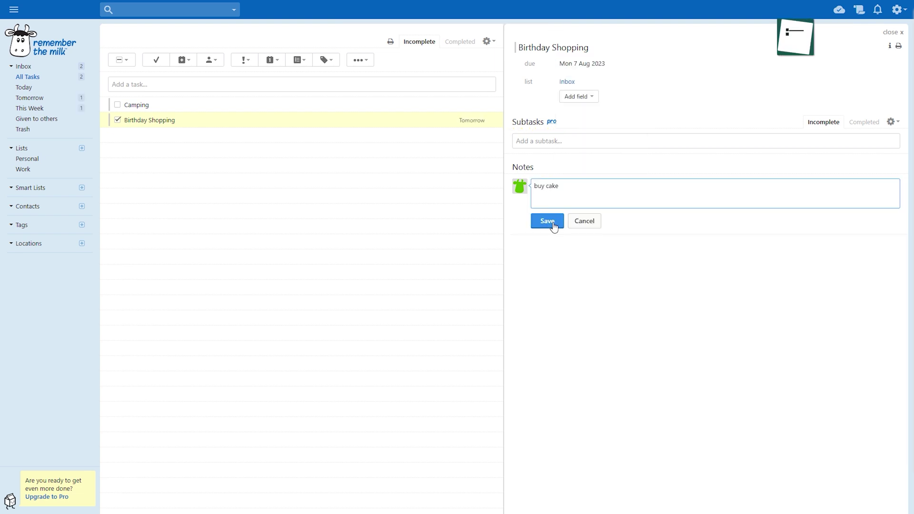
{"action": "left_click", "coordinate": [547, 221]}
{"action": "left_click", "coordinate": [145, 109]}
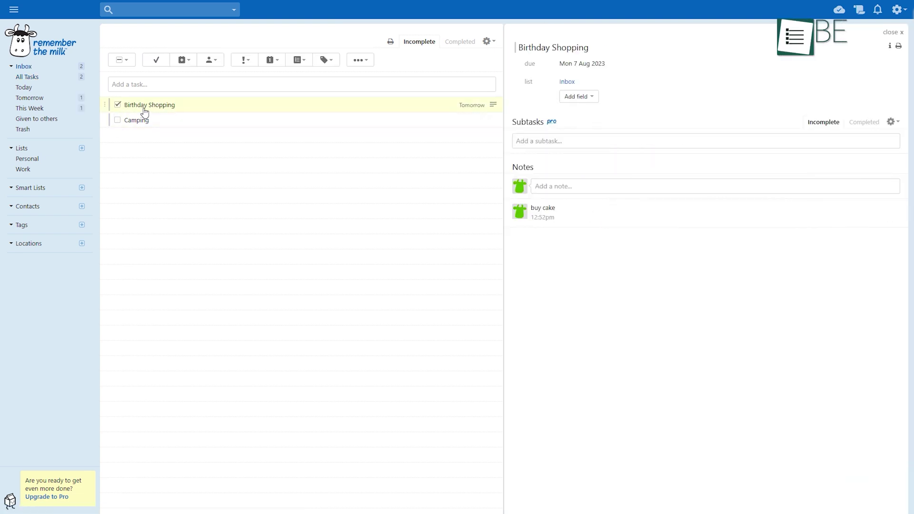
{"action": "left_click", "coordinate": [575, 107]}
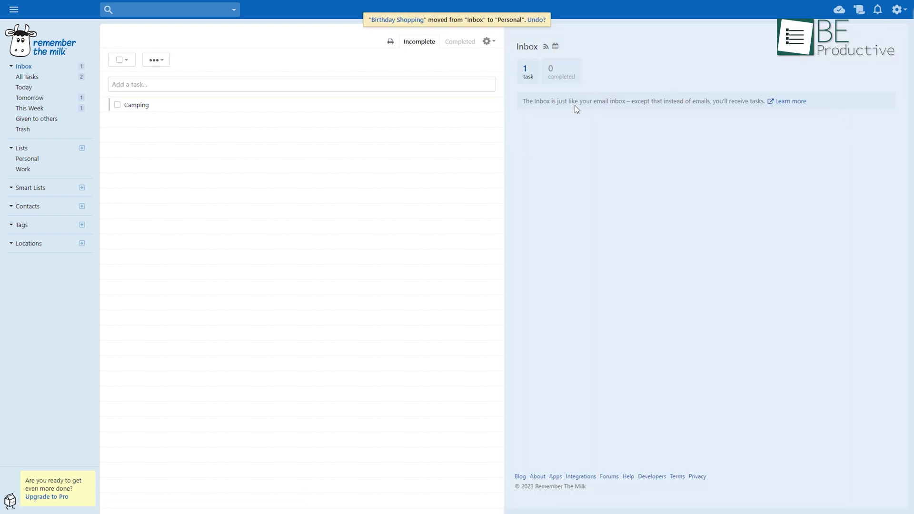
Step: Try assigning the Camping task to a new contact, then show tasks due this week
{"action": "left_click", "coordinate": [128, 106]}
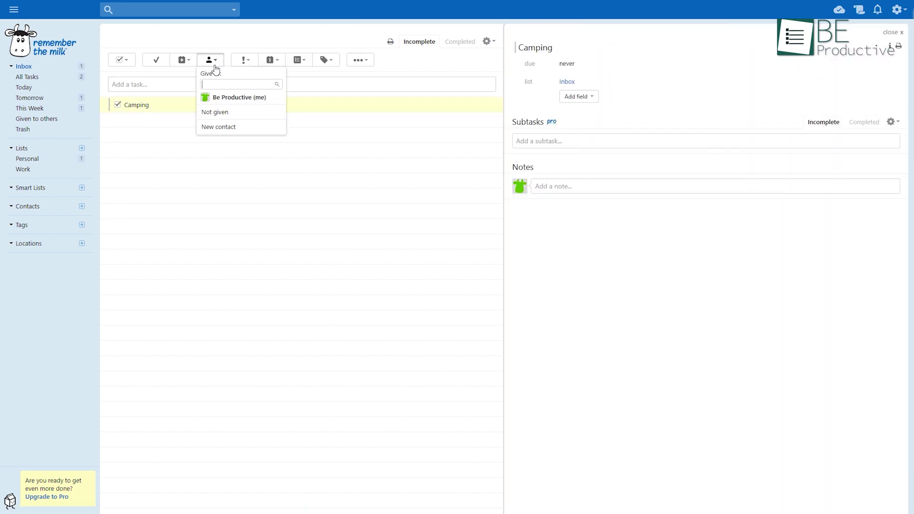
{"action": "left_click", "coordinate": [216, 101]}
{"action": "key", "text": "Escape"}
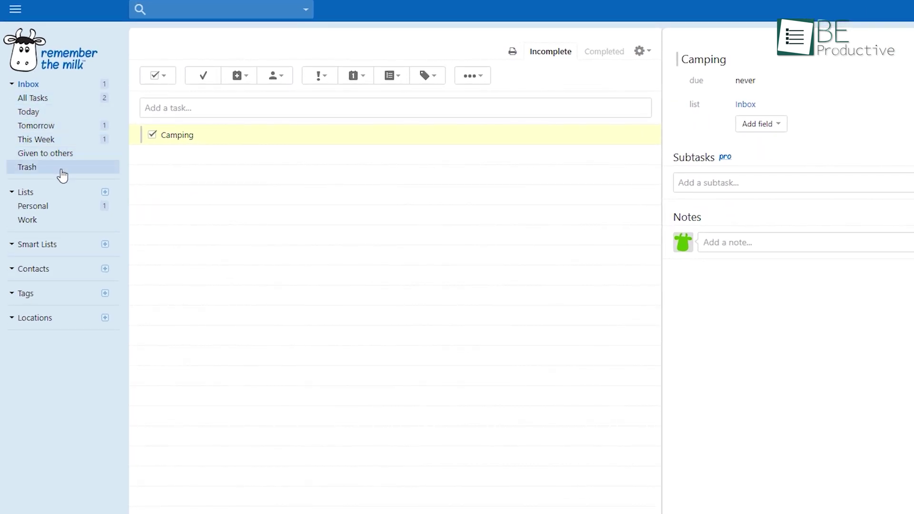
{"action": "left_click", "coordinate": [35, 138]}
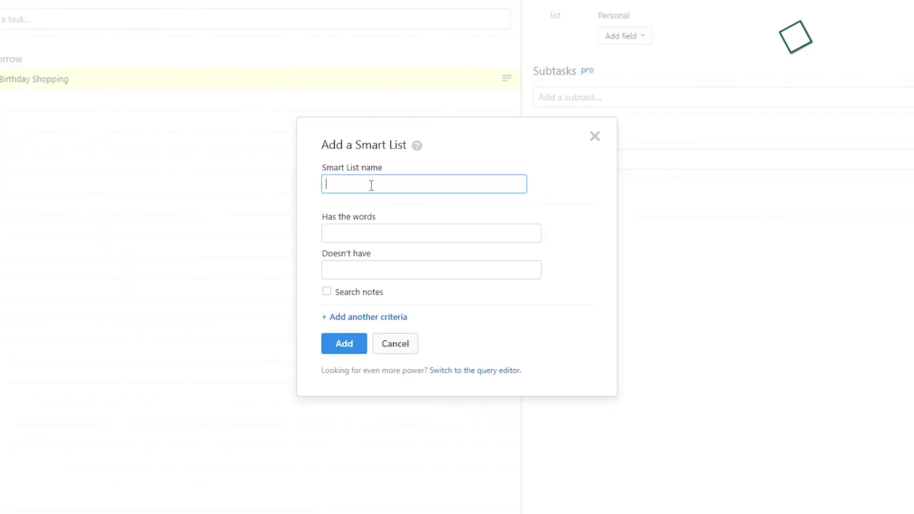
Step: Create a 'Birthday Shopping' smart list matching the word 'cake'
{"action": "type", "text": "Birthday Shopping"}
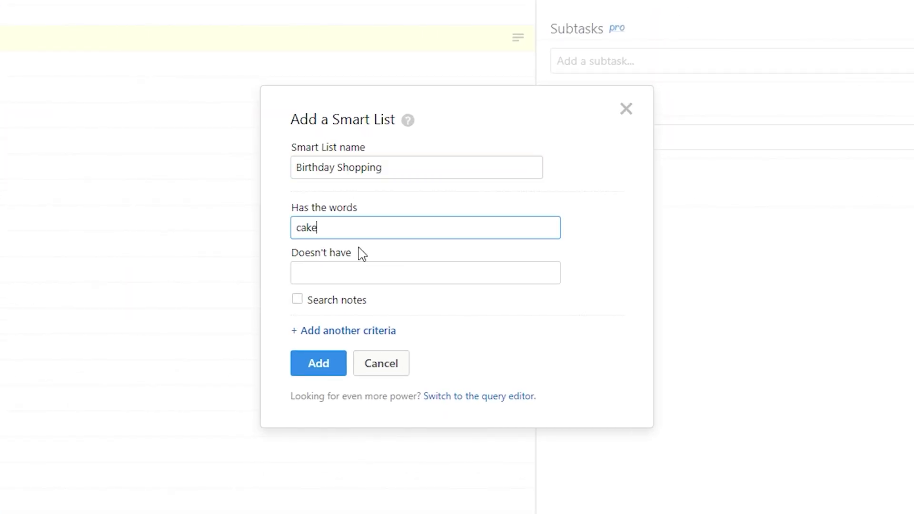
{"action": "left_click", "coordinate": [356, 276]}
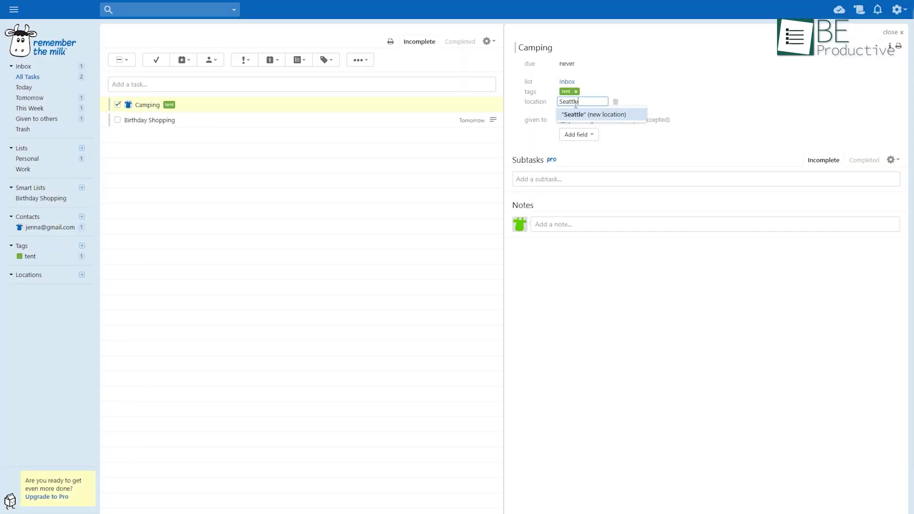
{"action": "left_click", "coordinate": [131, 147]}
Step: Make Birthday Shopping due tomorrow, then pick a due date for Any.do's meeting task
{"action": "left_click", "coordinate": [118, 121]}
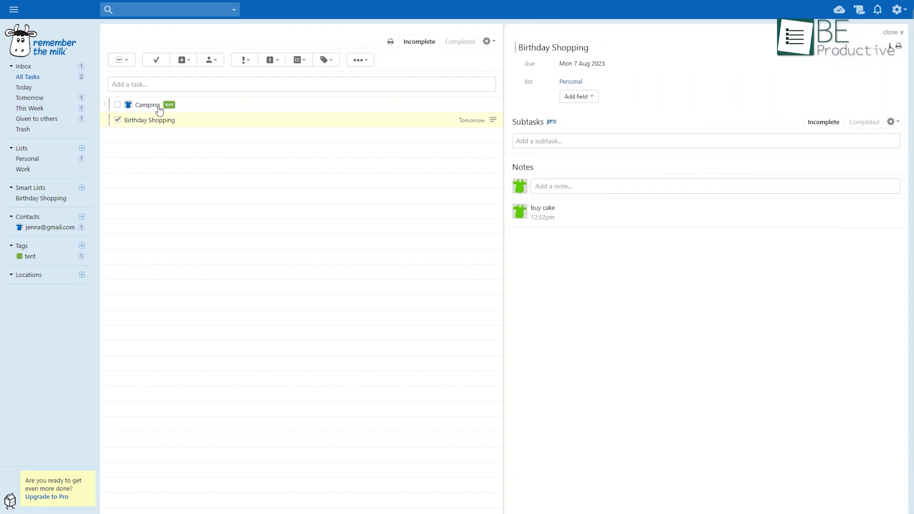
{"action": "left_click", "coordinate": [272, 64]}
{"action": "left_click", "coordinate": [282, 111]}
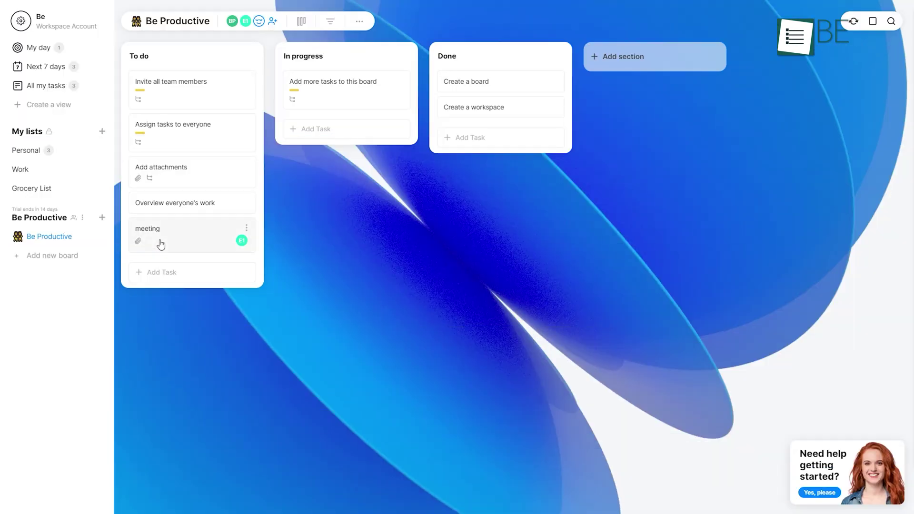
{"action": "left_click_drag", "start_coordinate": [161, 245], "coordinate": [310, 149]}
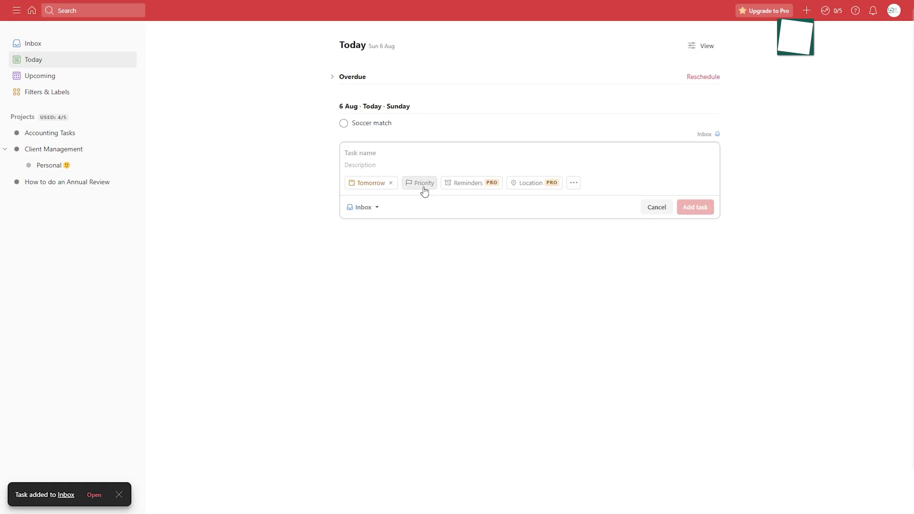
{"action": "left_click", "coordinate": [423, 185]}
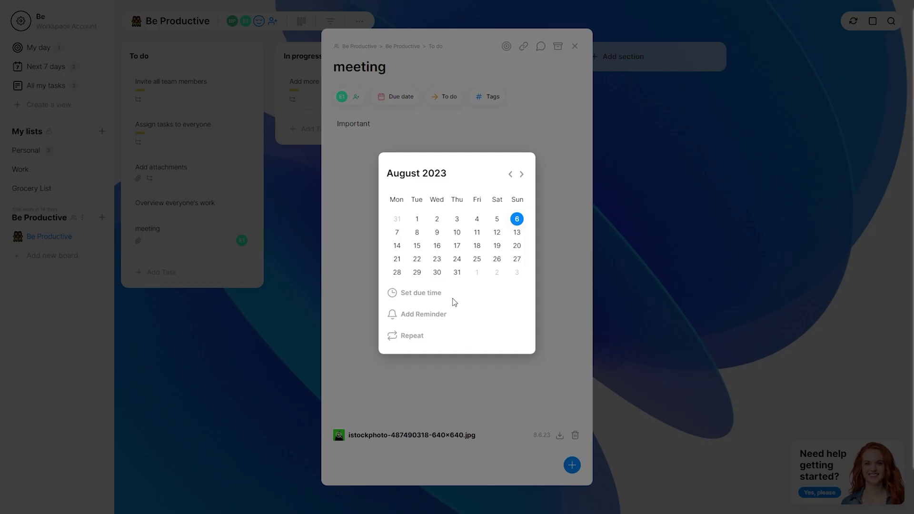